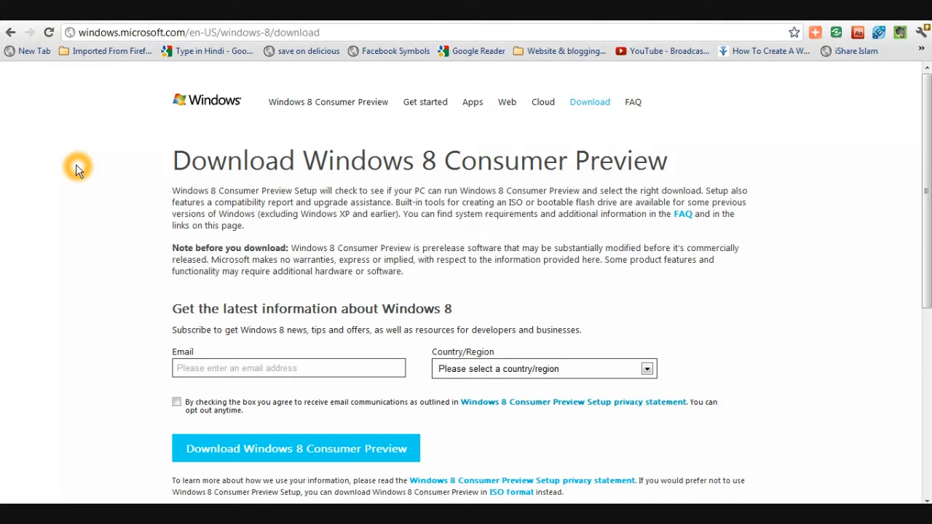
View the VirtualBox downloads page and the Windows 8 Consumer Preview download page.
left_click(72, 23)
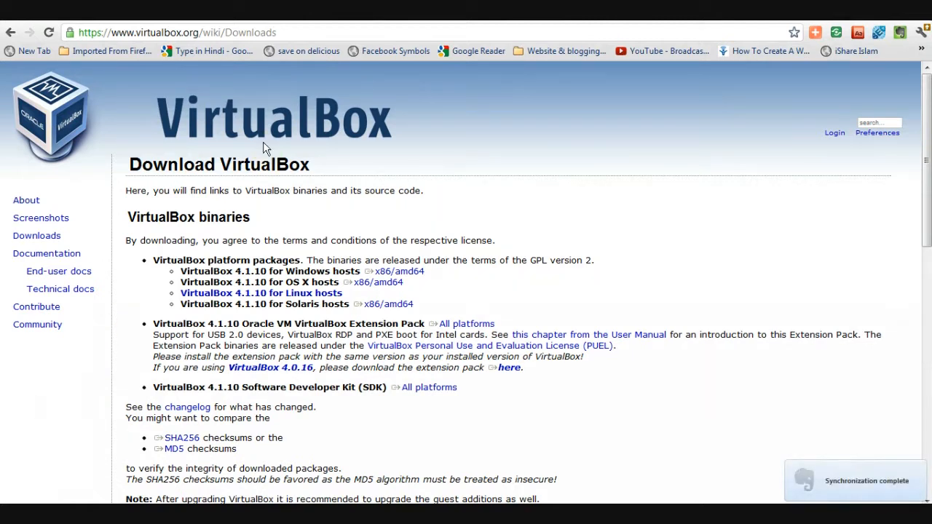
left_click(63, 402)
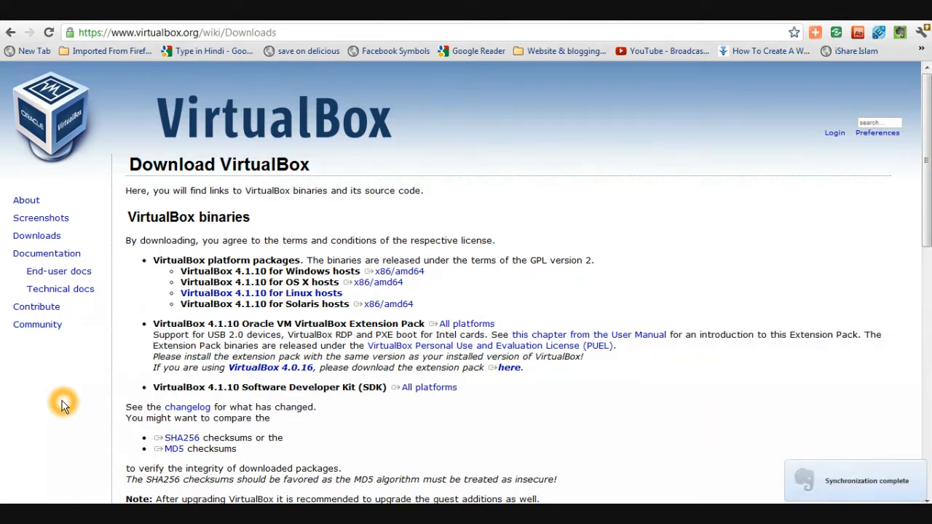
left_click(210, 13)
left_click(88, 245)
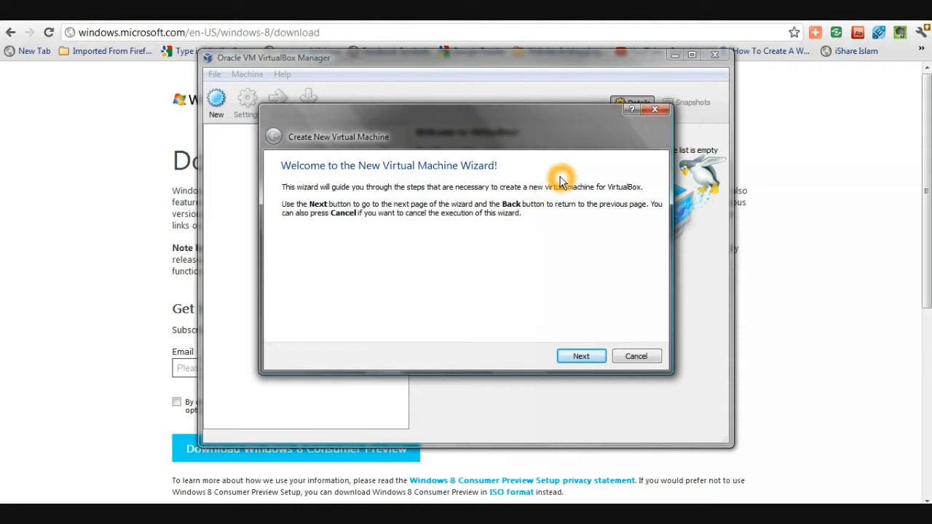
Name the new virtual machine "Windows 8" with operating system Microsoft Windows and version Windows 8, and proceed to the memory settings.
left_click(569, 356)
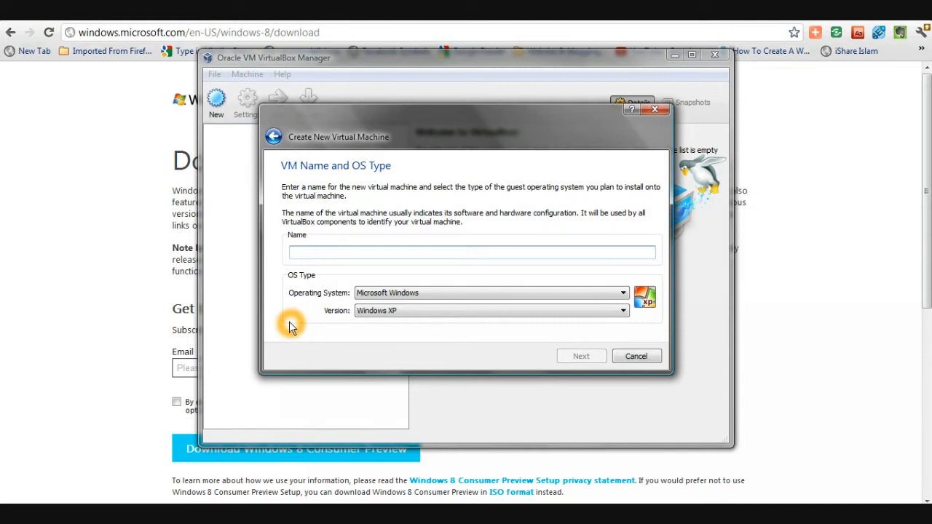
type("Windows ")
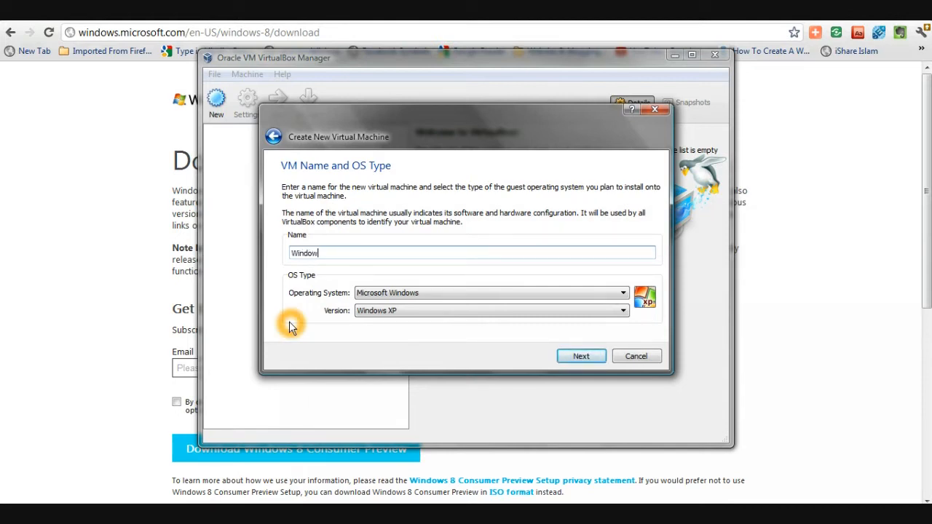
type("8")
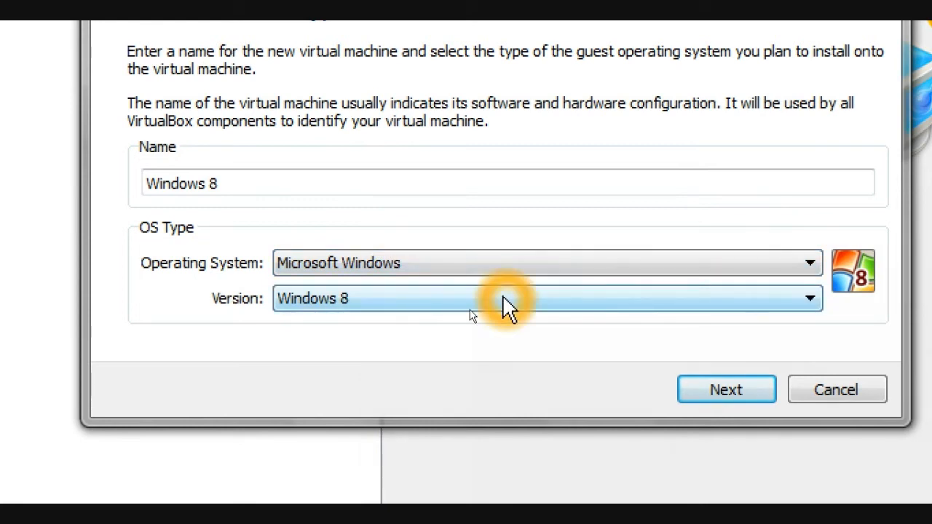
left_click(809, 299)
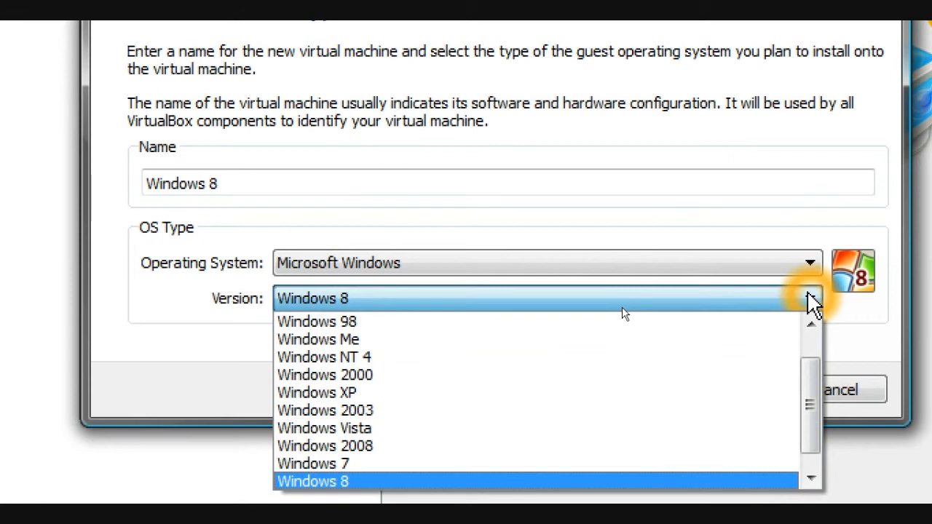
left_click(811, 300)
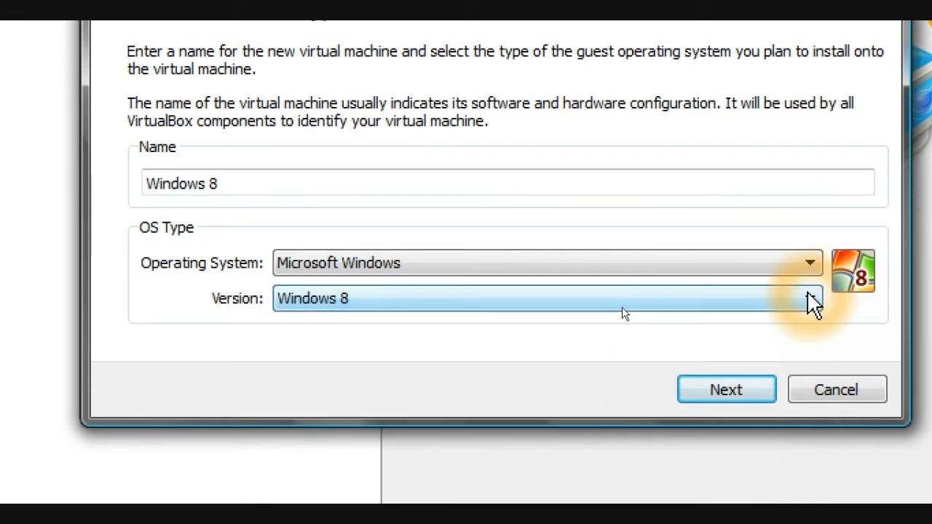
left_click(704, 396)
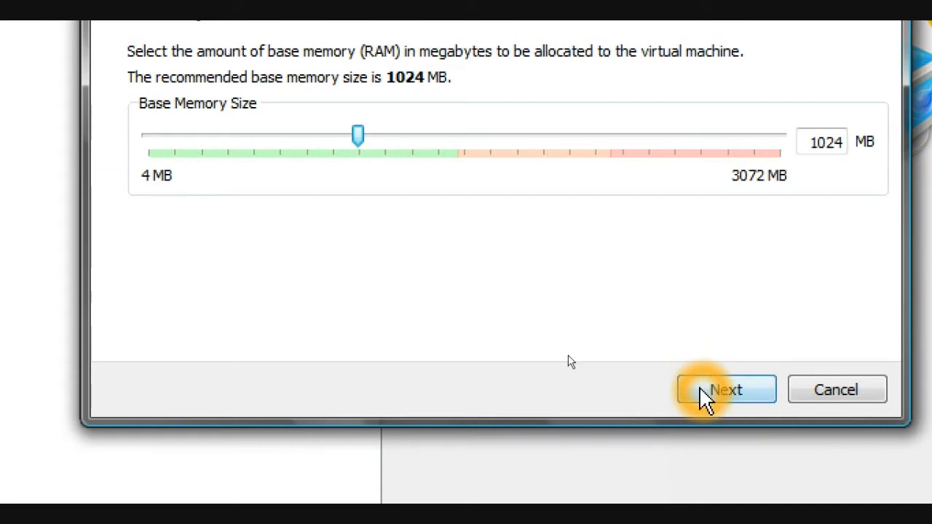
Accept the recommended base memory size of 1024 MB for the virtual machine.
left_click(554, 274)
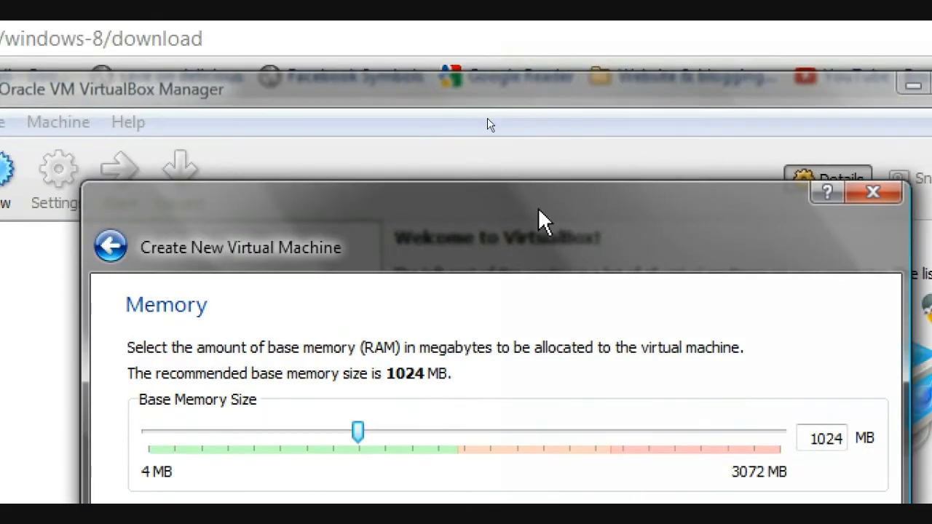
left_click(540, 211)
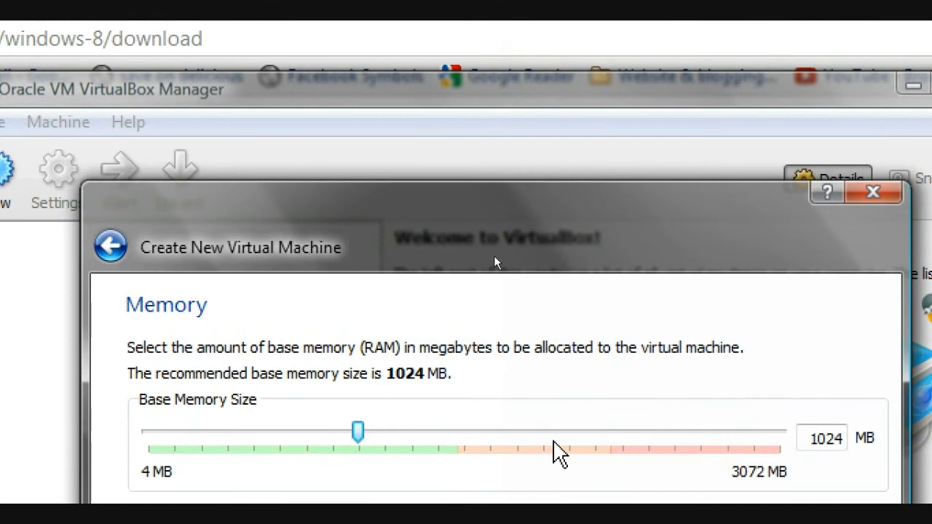
left_click(553, 250)
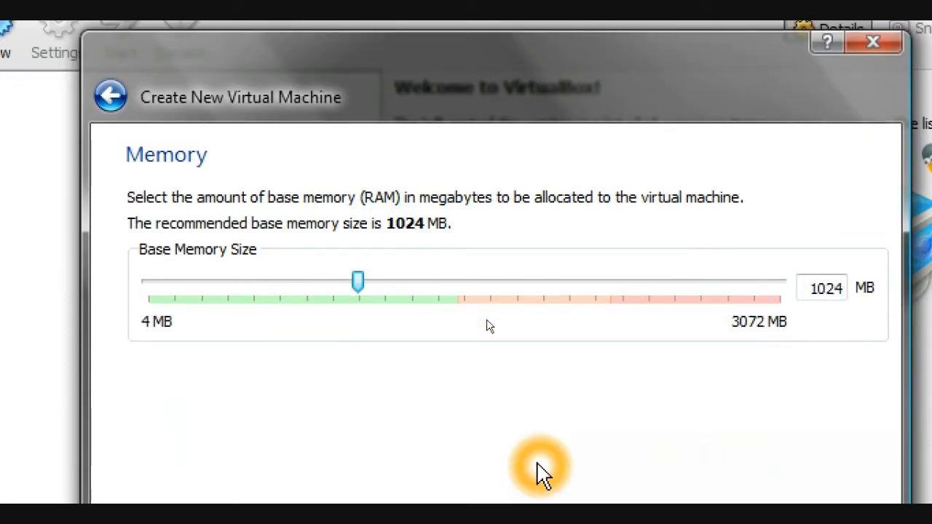
left_click(754, 311)
left_click(773, 307)
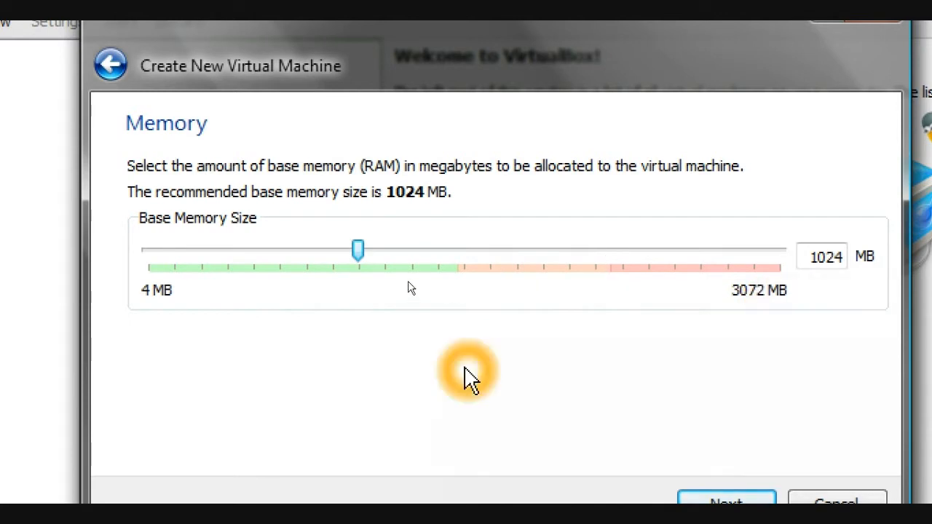
left_click(313, 281)
left_click(354, 280)
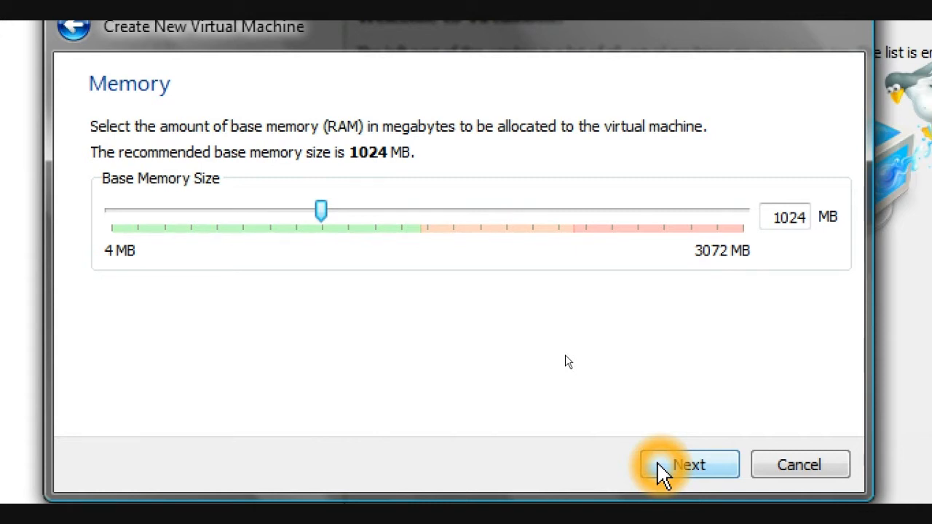
left_click(659, 464)
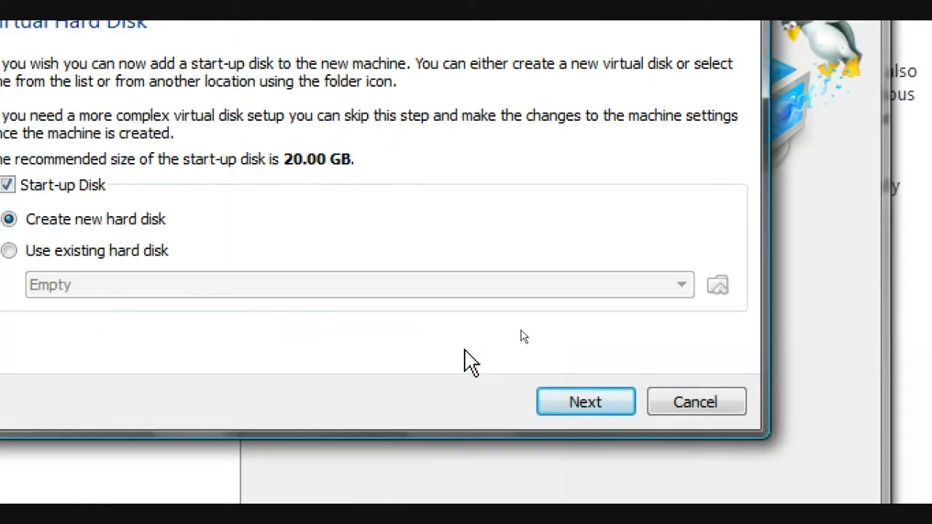
Choose a new start-up hard disk in VDI format with fixed size storage.
left_click(594, 403)
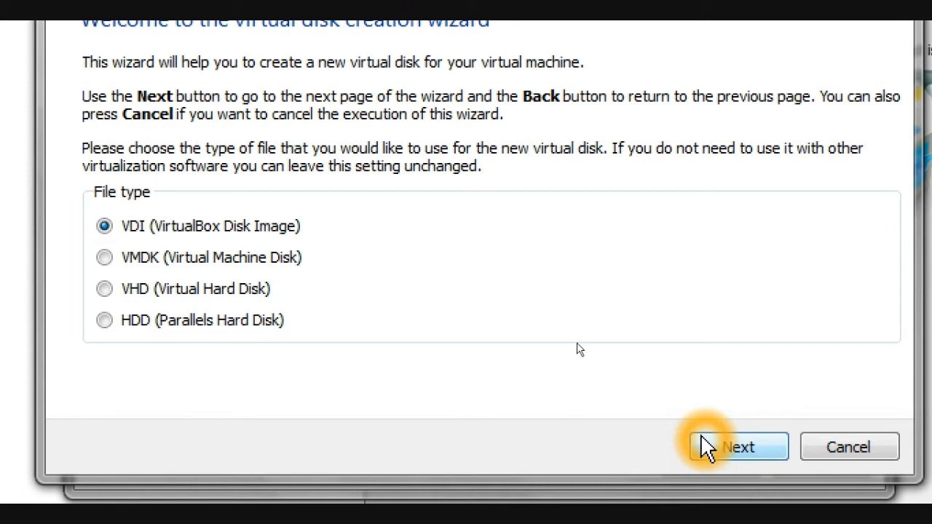
left_click(738, 447)
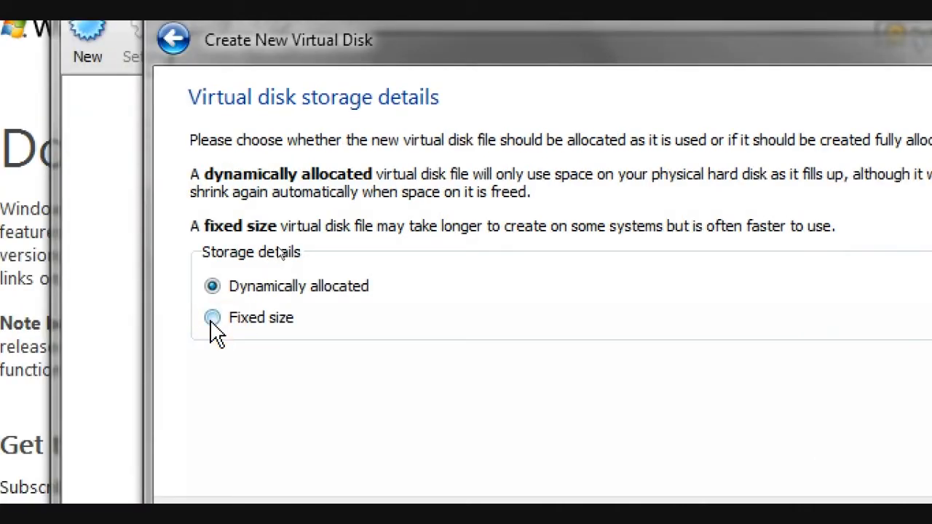
left_click(213, 318)
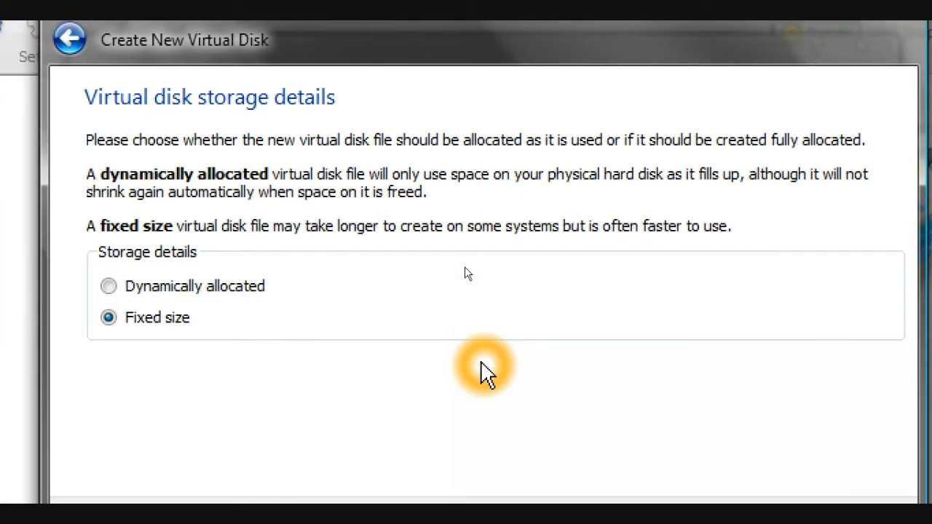
left_click(730, 519)
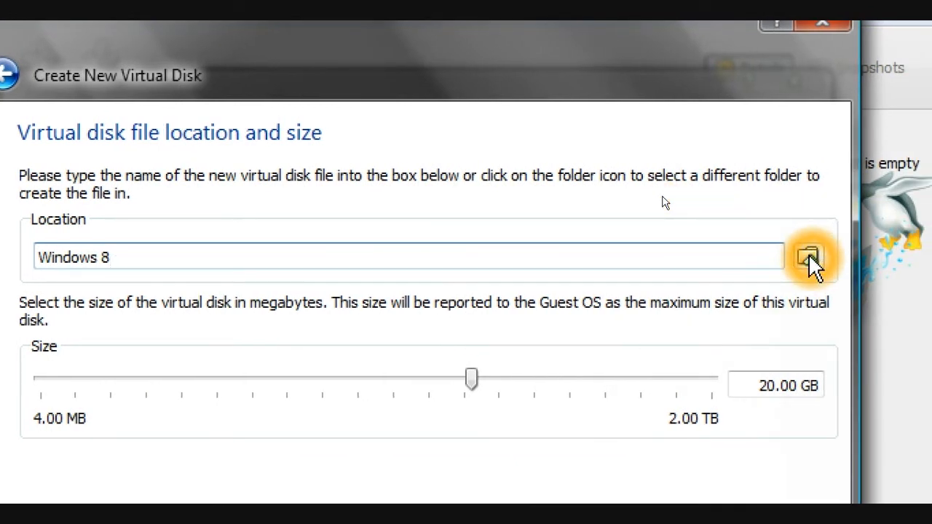
Accept the default file location "Windows 8" and the 20.00 GB size, and create the virtual disk.
left_click(809, 255)
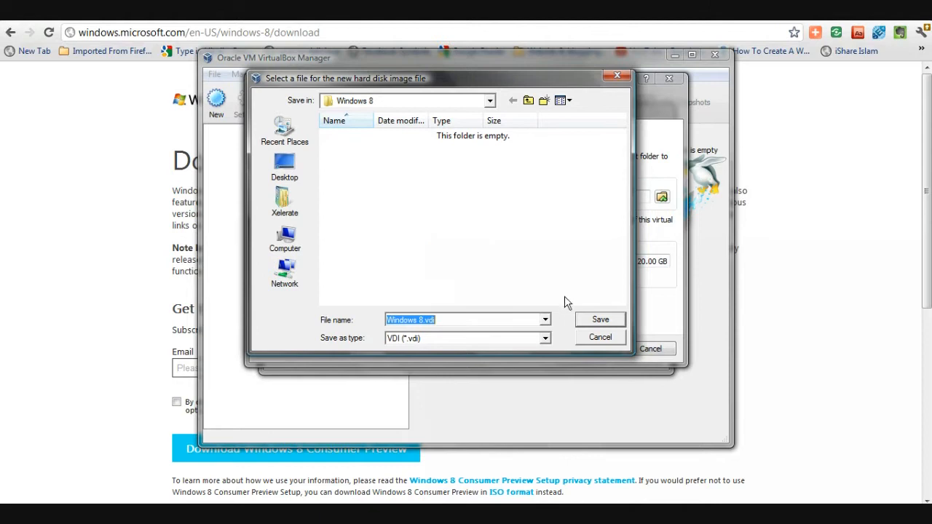
left_click(596, 337)
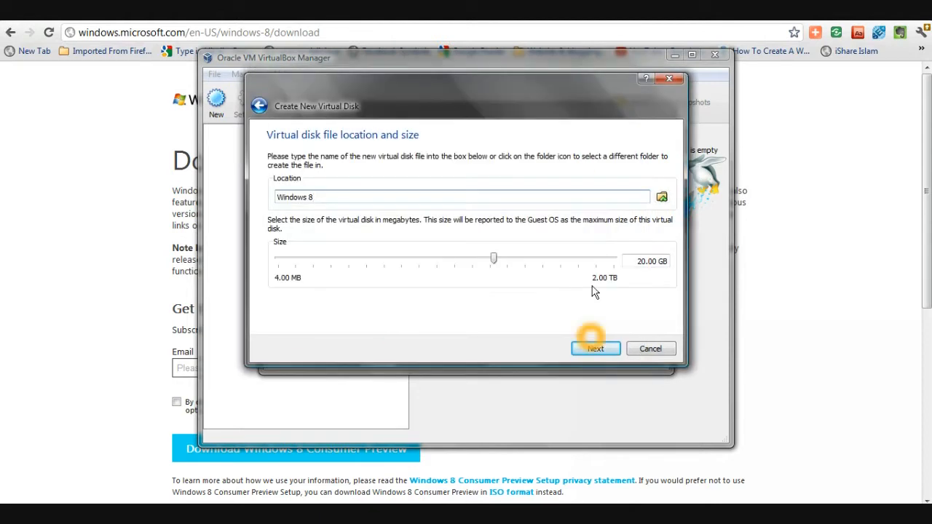
left_click(595, 348)
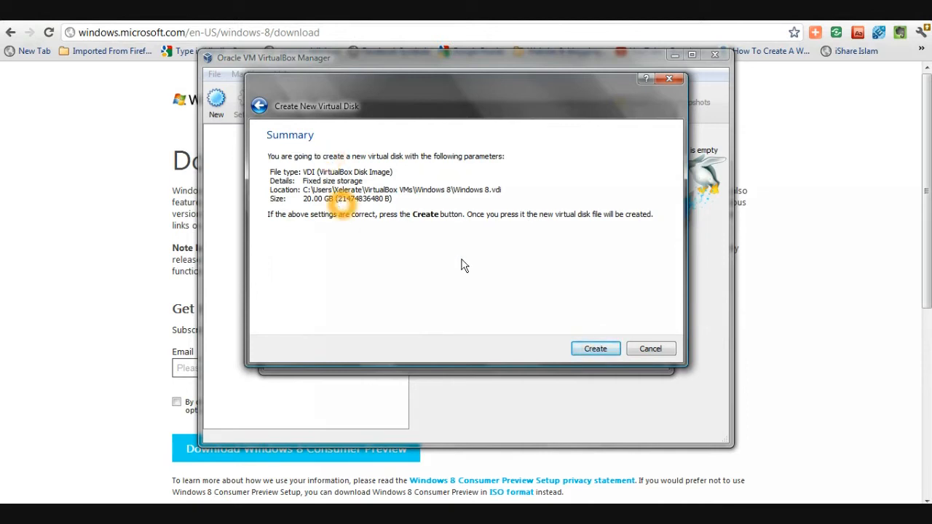
left_click(590, 349)
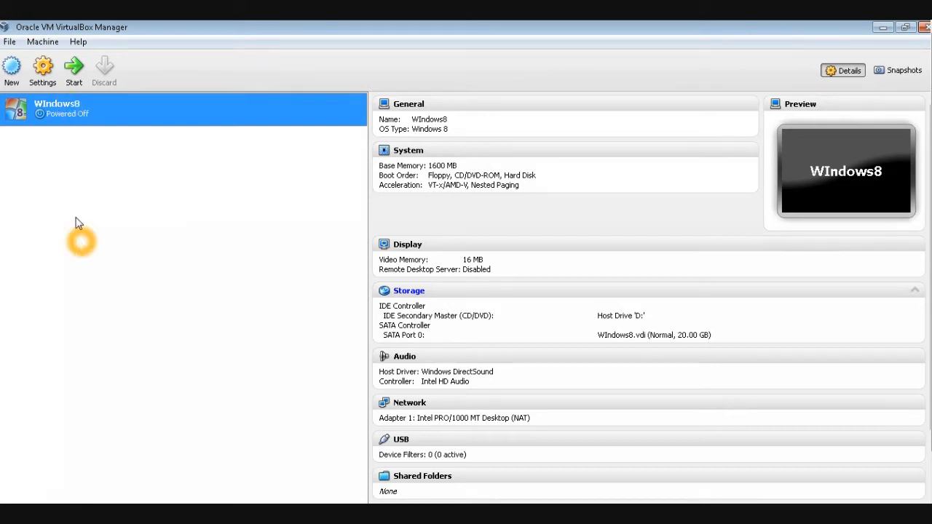
Start the WIndows8 virtual machine and dismiss the audio device warning.
left_click(66, 107)
left_click(73, 69)
left_click(73, 68)
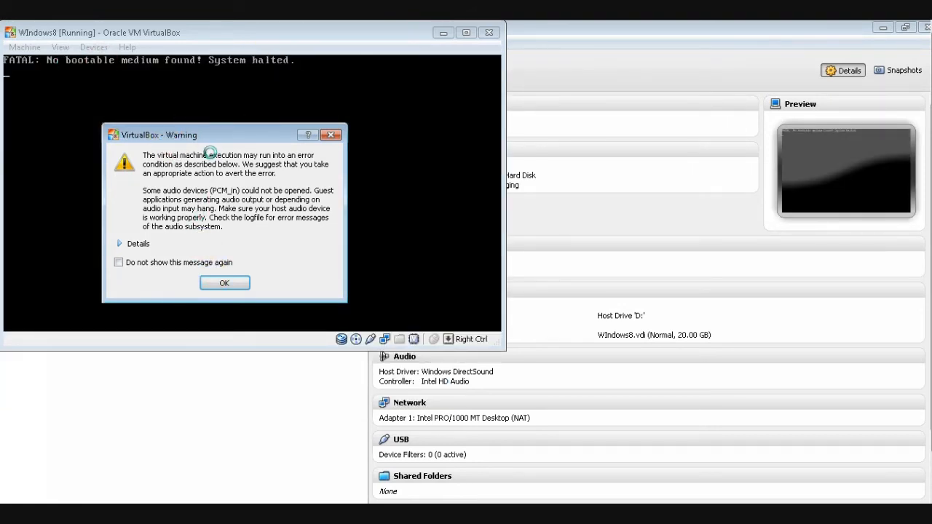
left_click(211, 283)
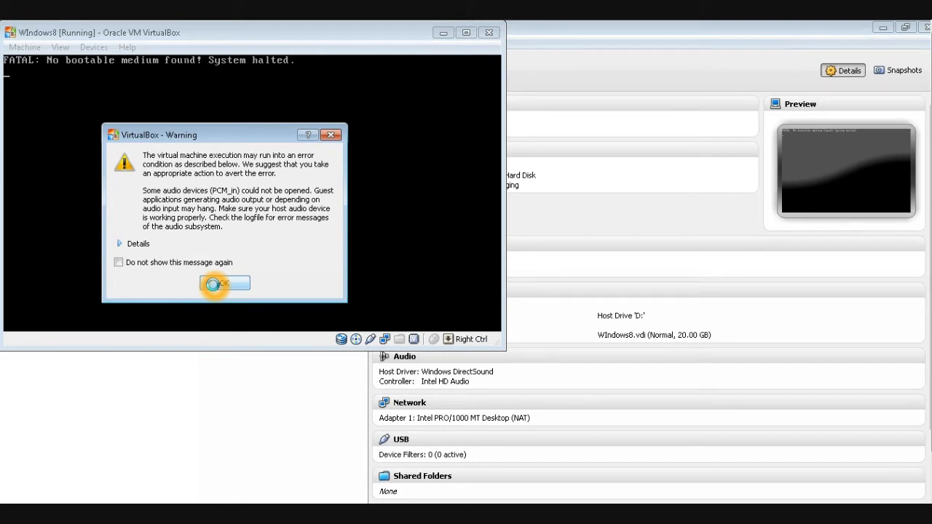
left_click(219, 283)
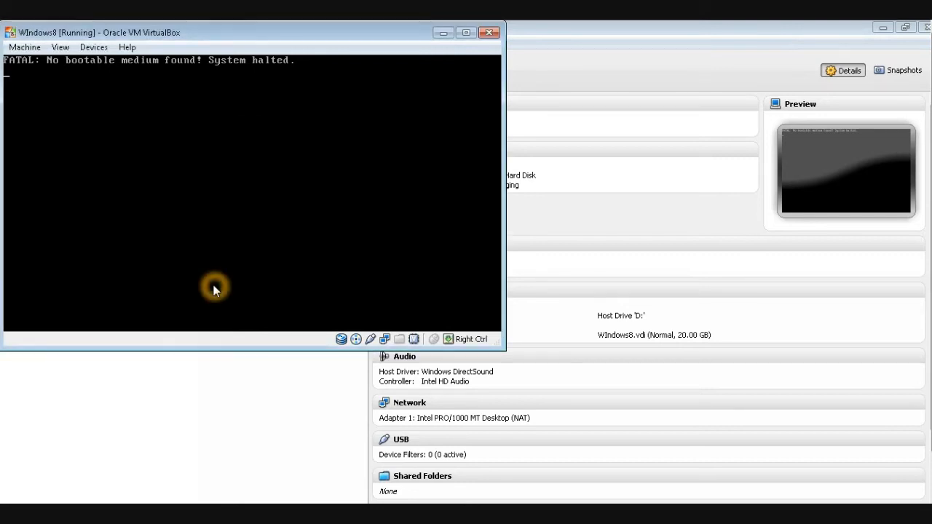
Mount the Windows8-ConsumerPreview-32bit-English disk image from Downloads in the virtual CD/DVD drive.
left_click(88, 51)
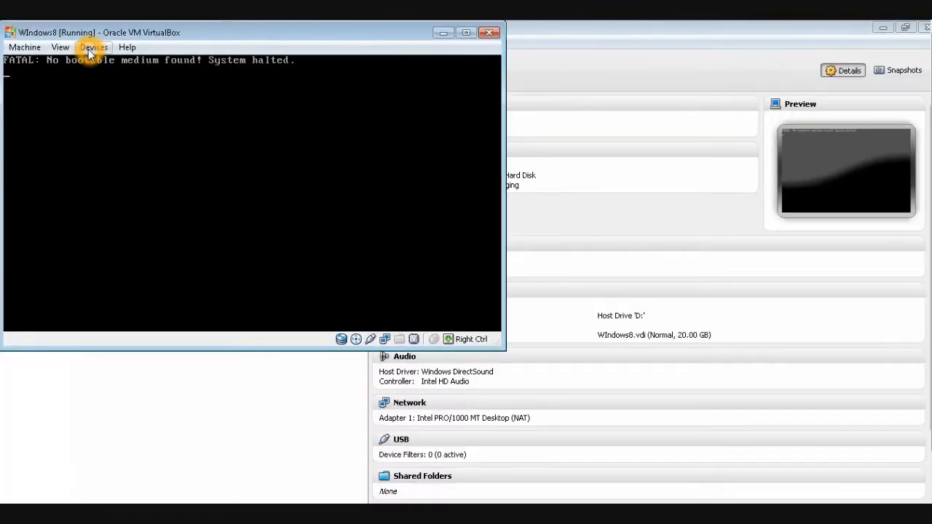
left_click(189, 88)
left_click(123, 66)
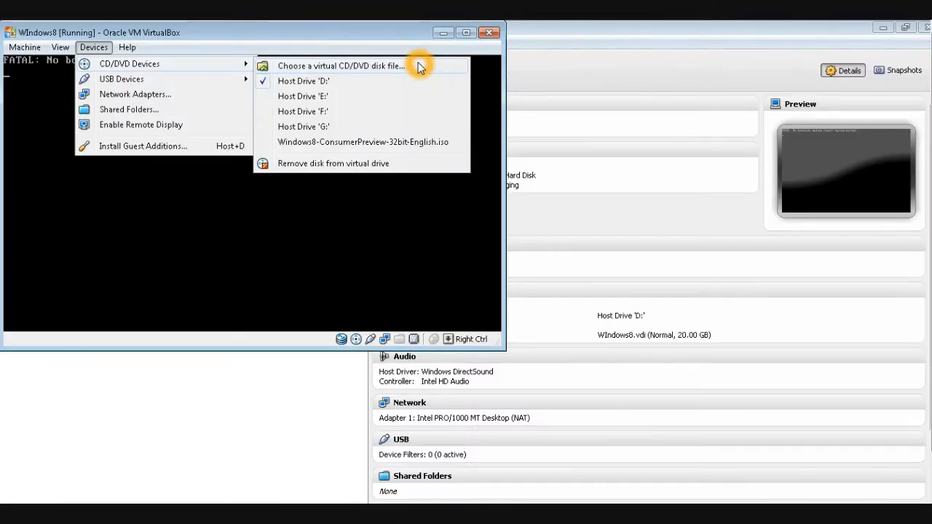
left_click(418, 66)
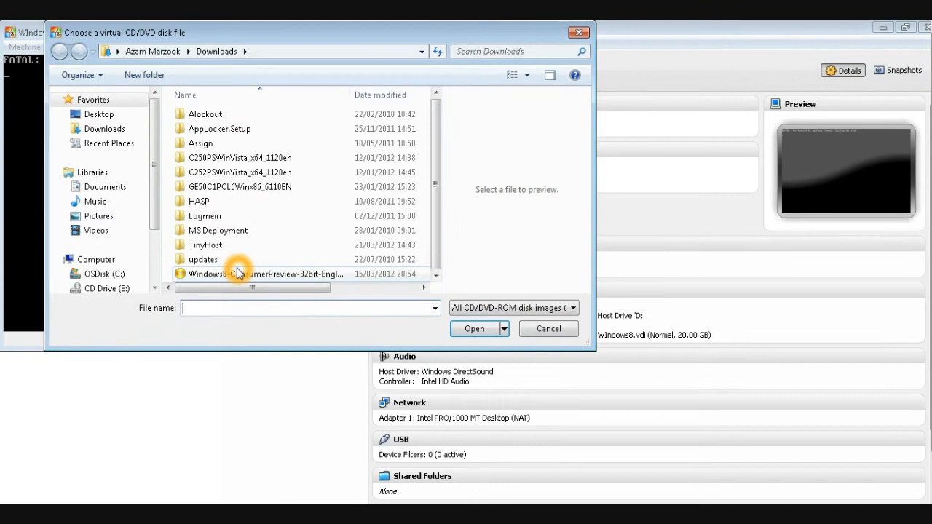
left_click(240, 273)
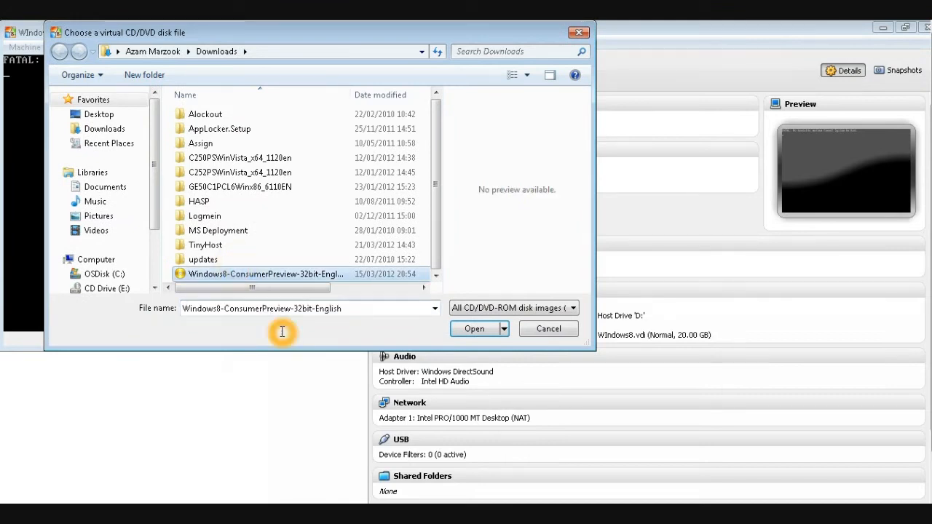
left_click(474, 332)
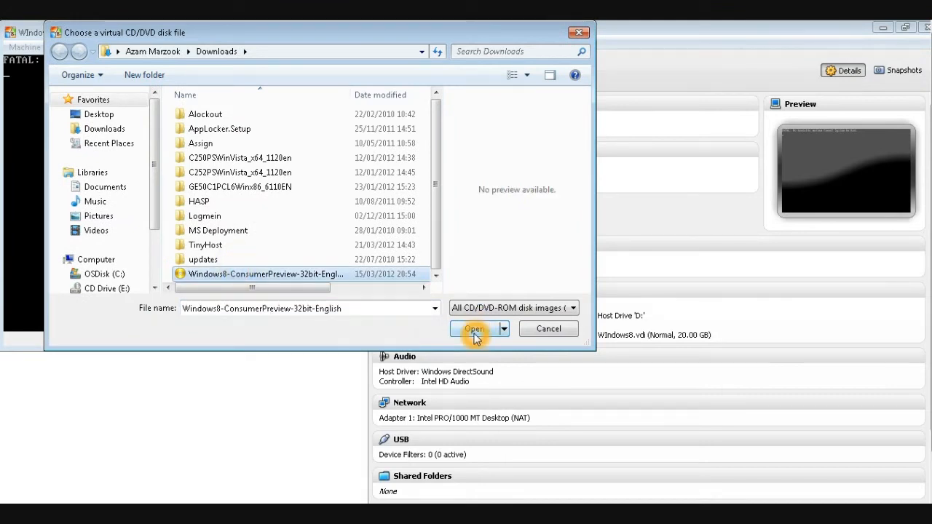
left_click(474, 332)
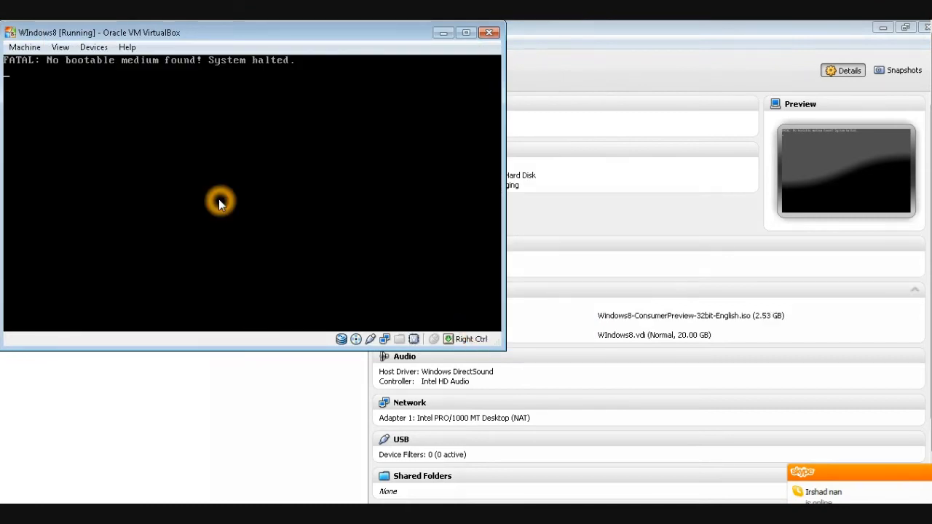
Reset the virtual machine to boot from the mounted image, and move the Windows Setup window slightly upward.
left_click(25, 47)
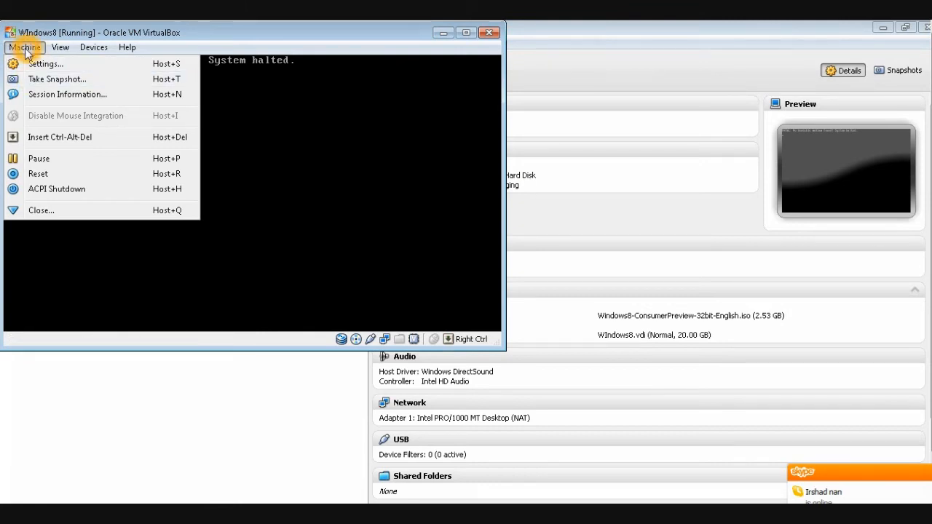
left_click(64, 175)
left_click(221, 232)
left_click(209, 211)
left_click(222, 233)
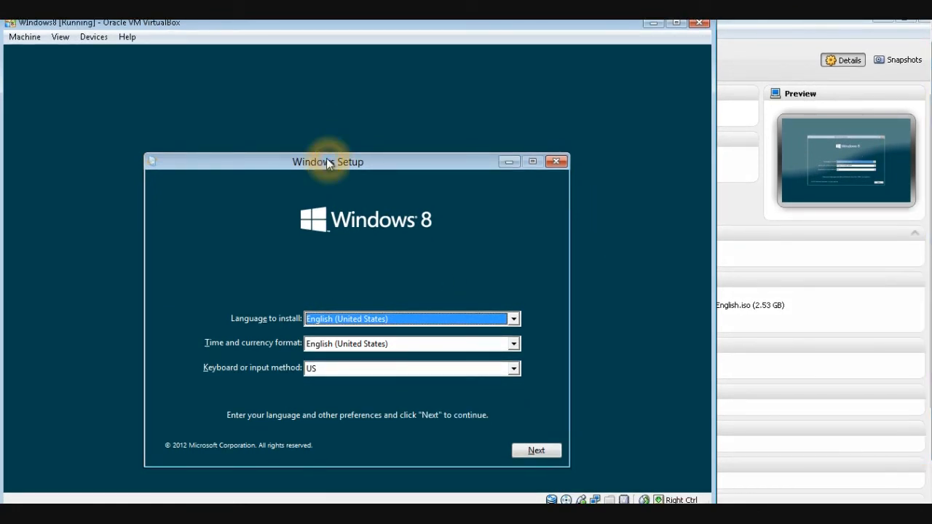
left_click_drag(327, 161, 324, 134)
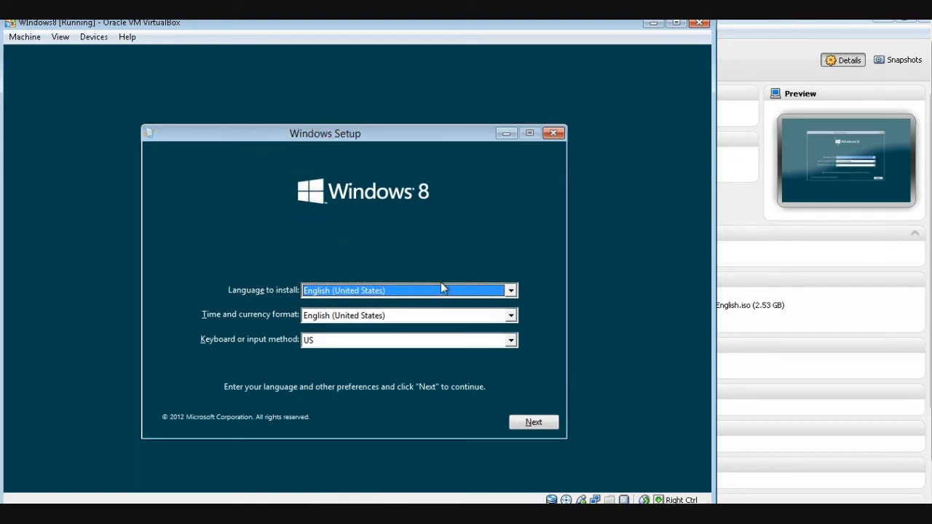
Keep English (United States) as the install language, set the time and currency format to Upper Sorbian (Germany), and start the installation.
left_click(509, 291)
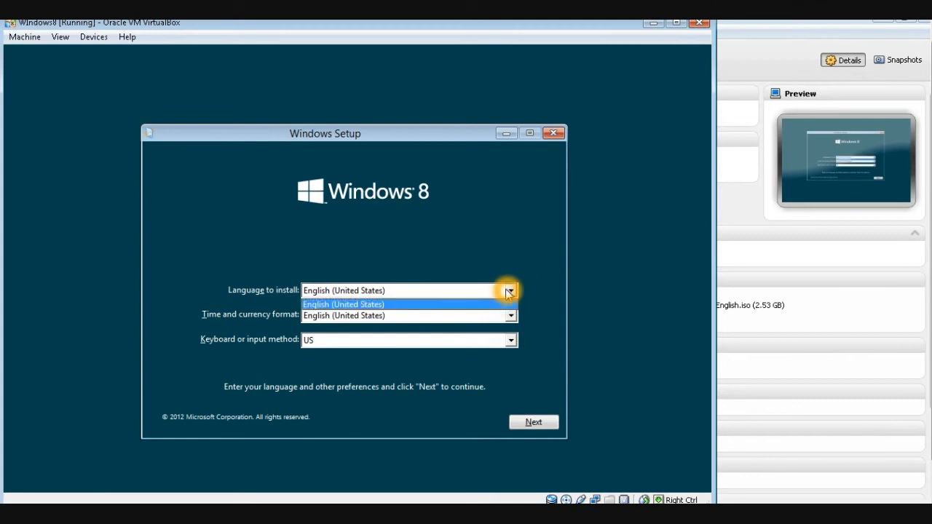
left_click(508, 291)
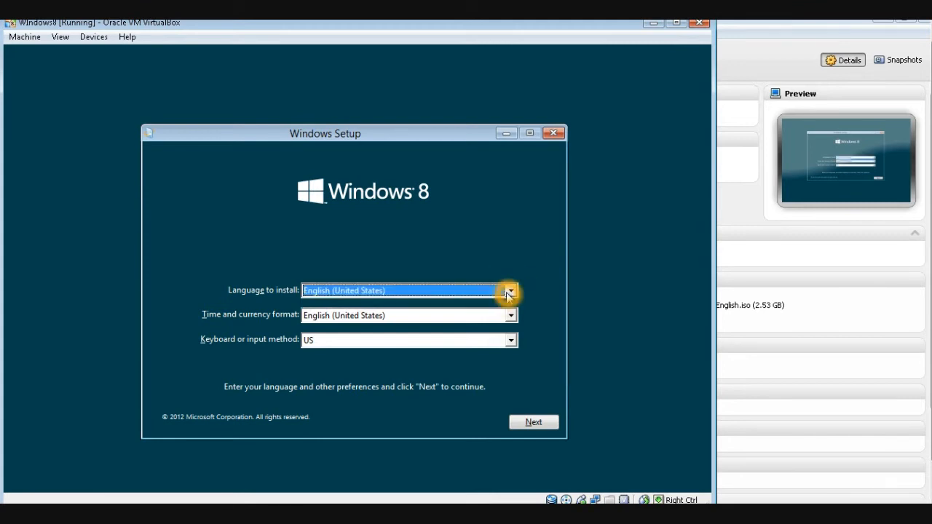
key("Tab")
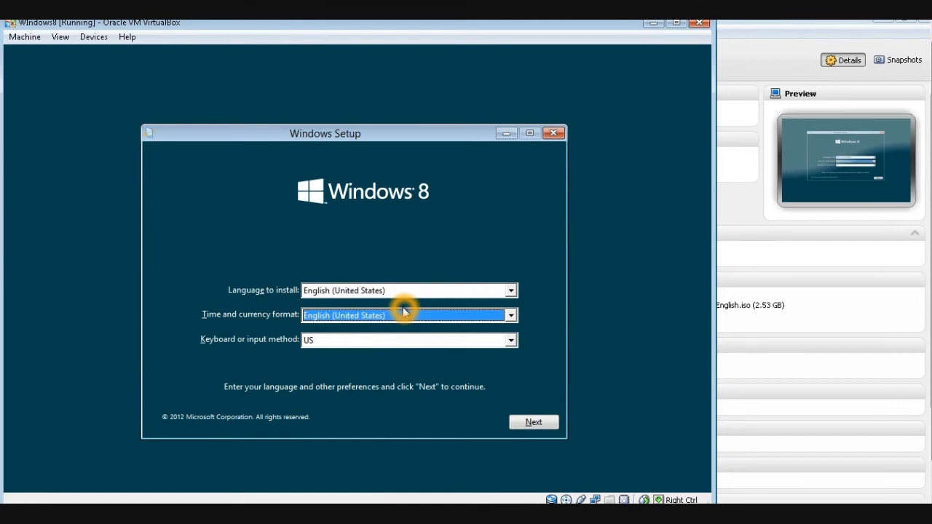
key("u")
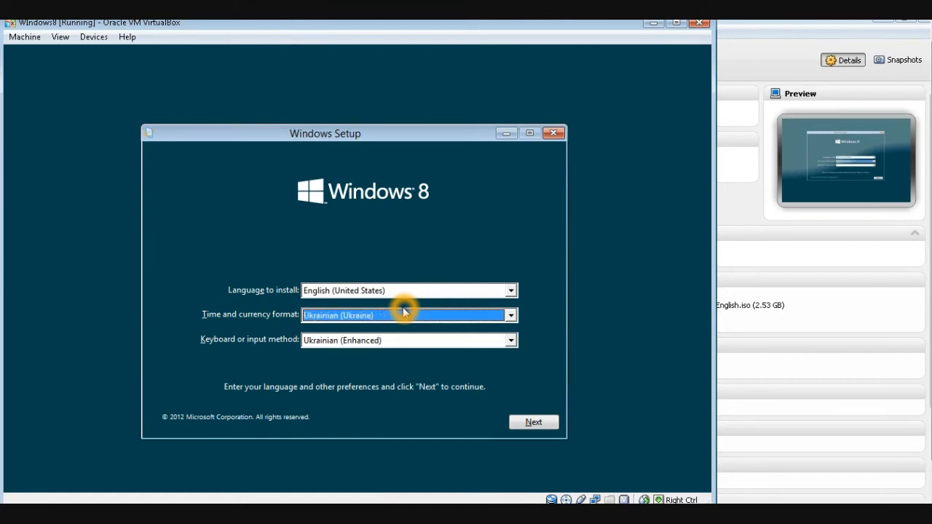
key("u")
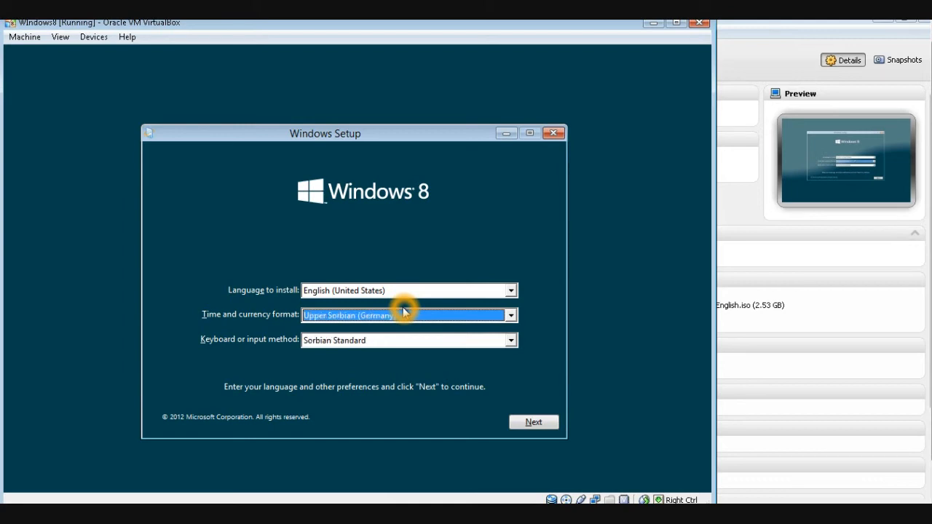
key("Return")
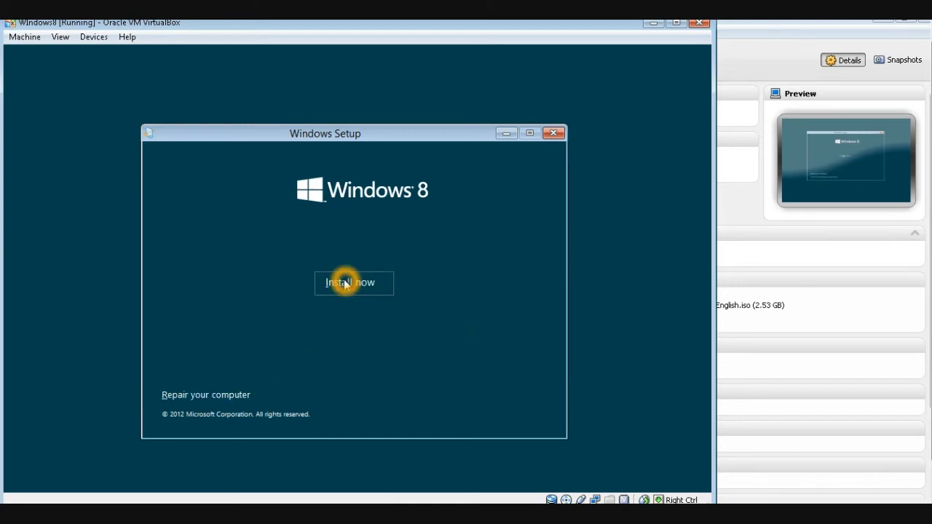
left_click(345, 283)
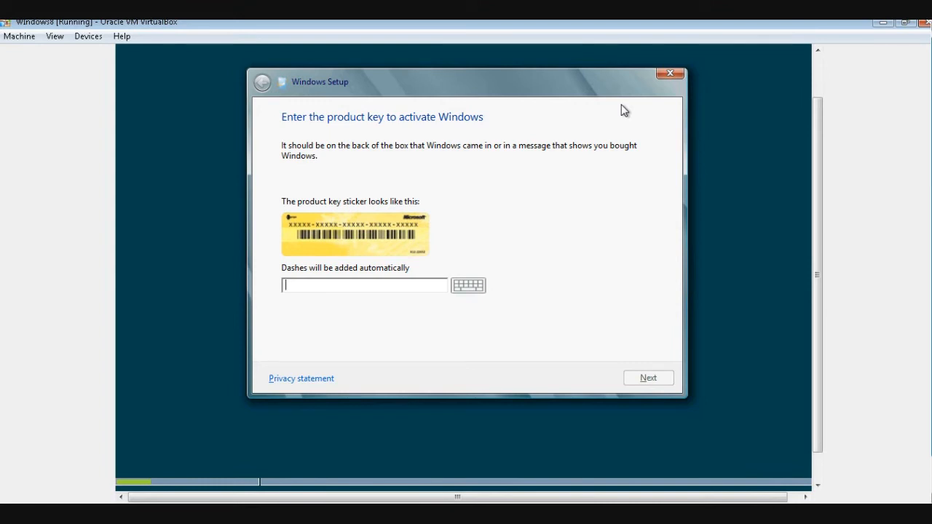
Copy the product key from the Win 8 Cons Prev note in Notepad into the product key field of Windows Setup and submit it.
key("alt+Tab")
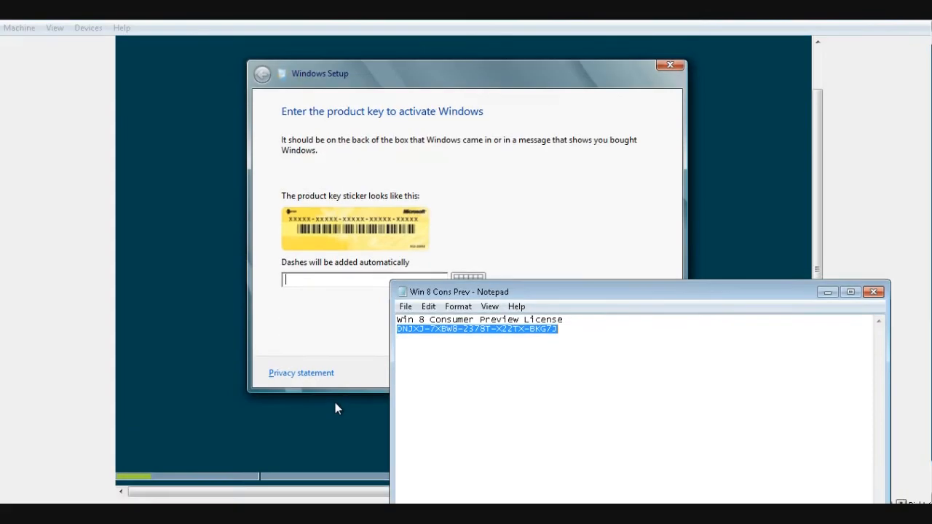
right_click(526, 329)
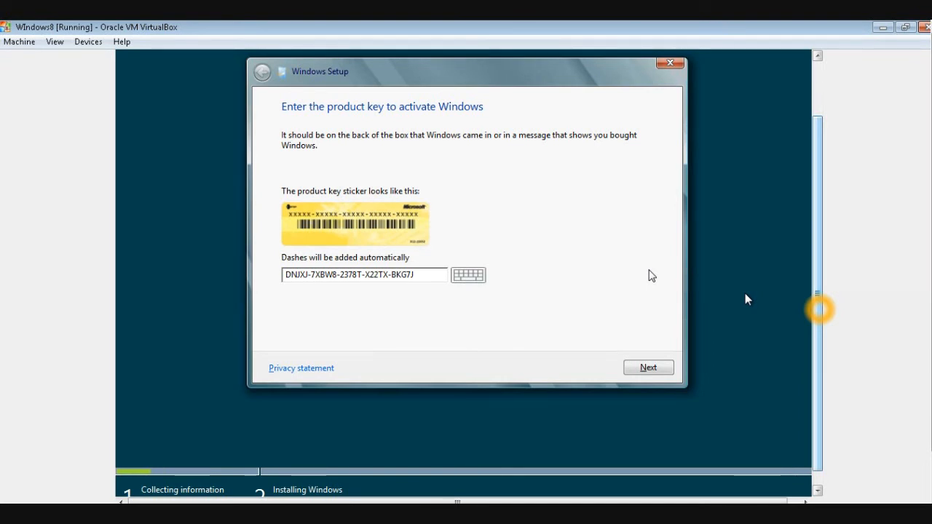
left_click(648, 368)
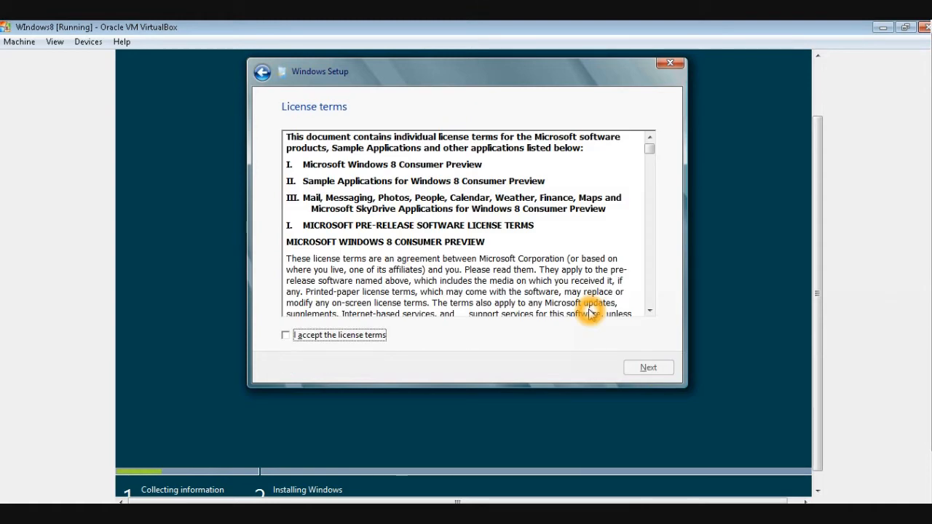
Accept the license terms and choose the custom, Windows-only (advanced) installation type.
left_click(285, 336)
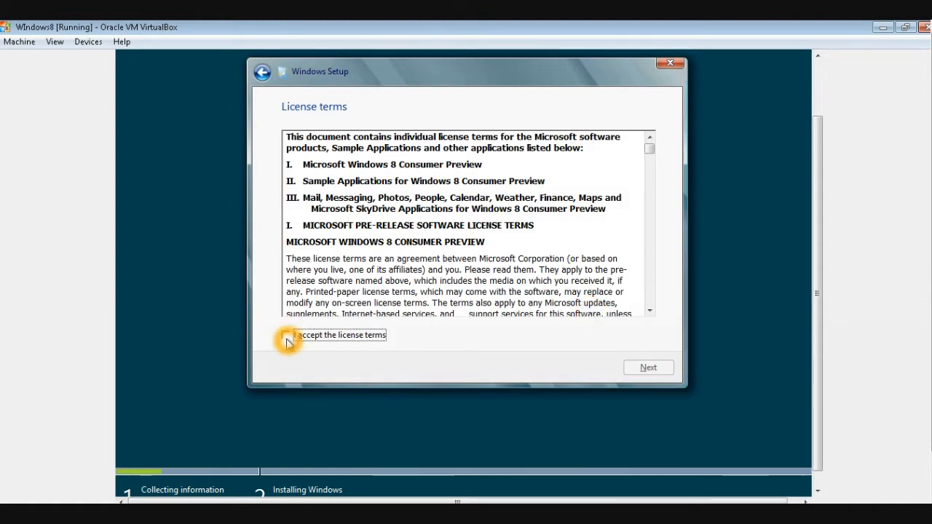
left_click(286, 339)
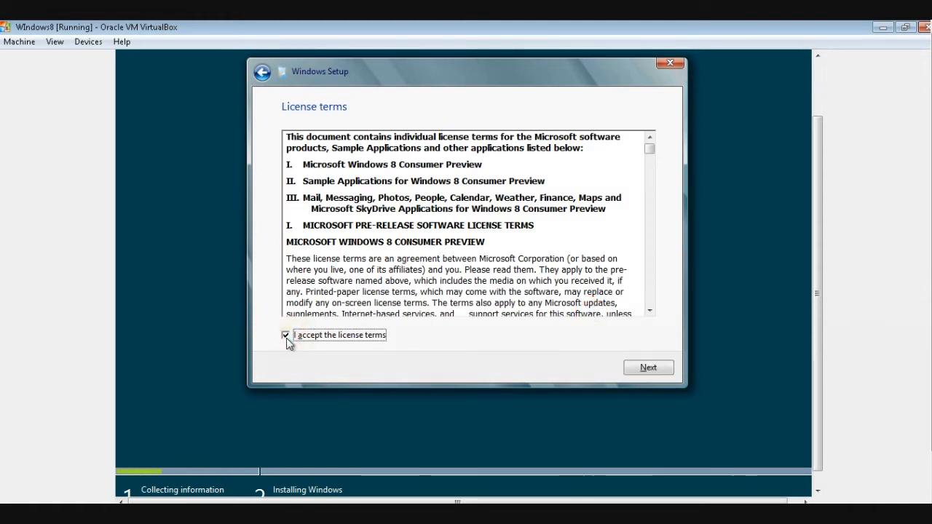
left_click(667, 371)
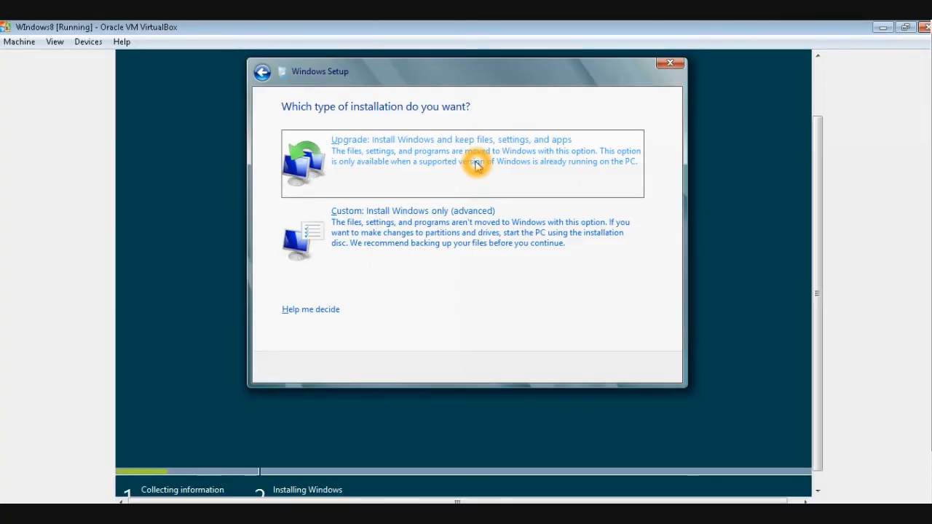
left_click(437, 223)
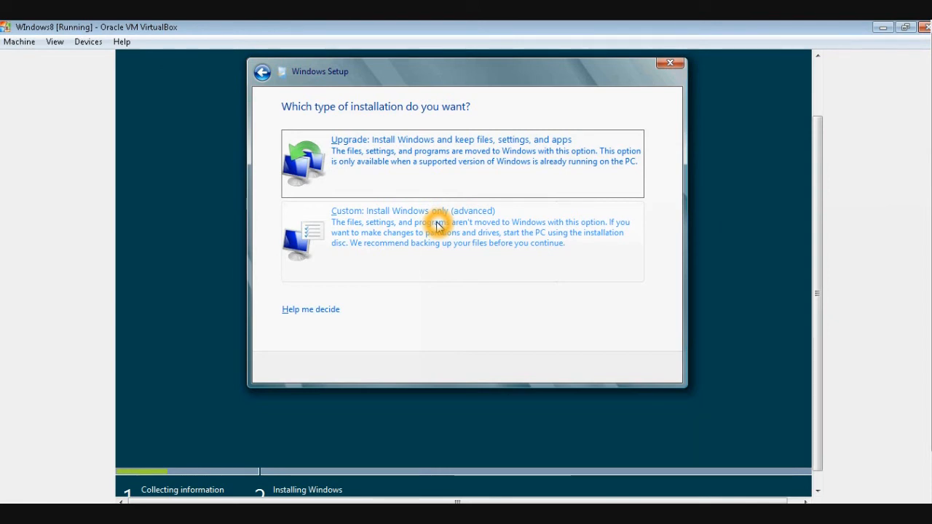
left_click(437, 235)
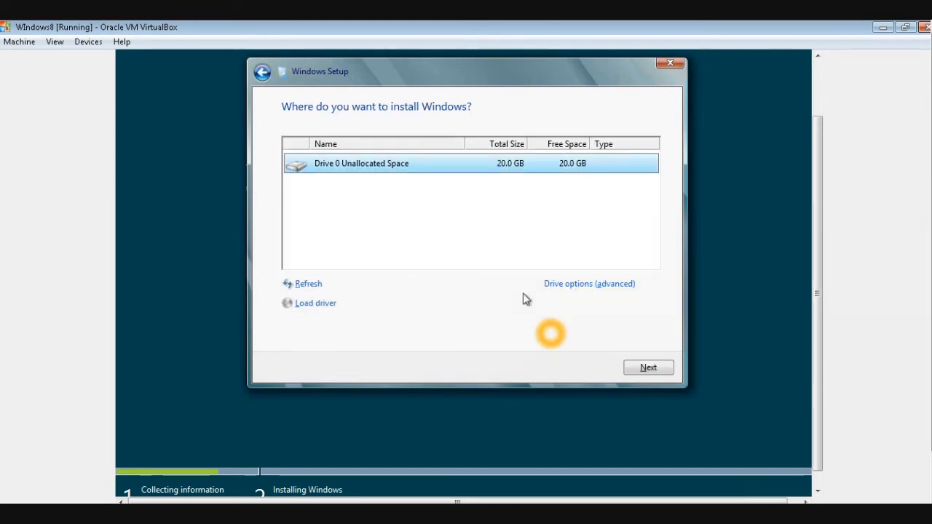
Install Windows on the Drive 0 unallocated space and dismiss the VirtualBox mouse pointer integration message after the restart.
left_click(451, 235)
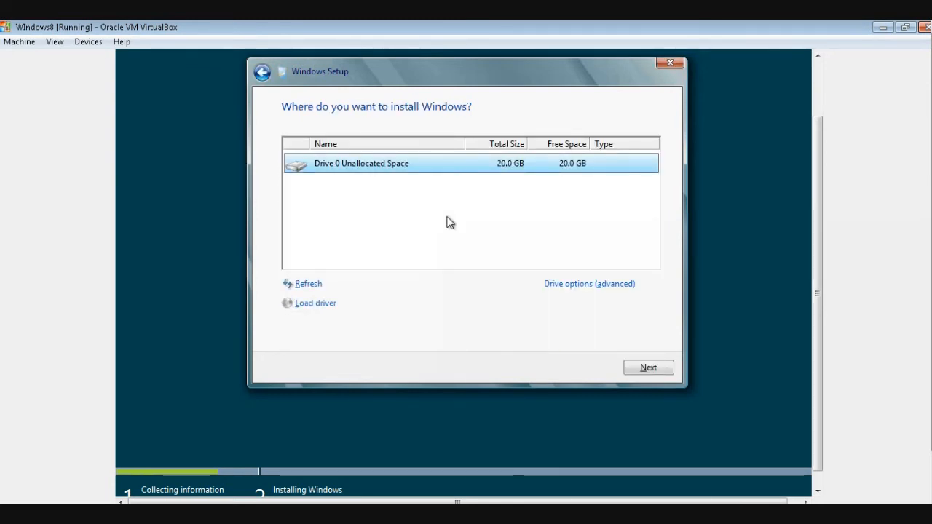
left_click(435, 161)
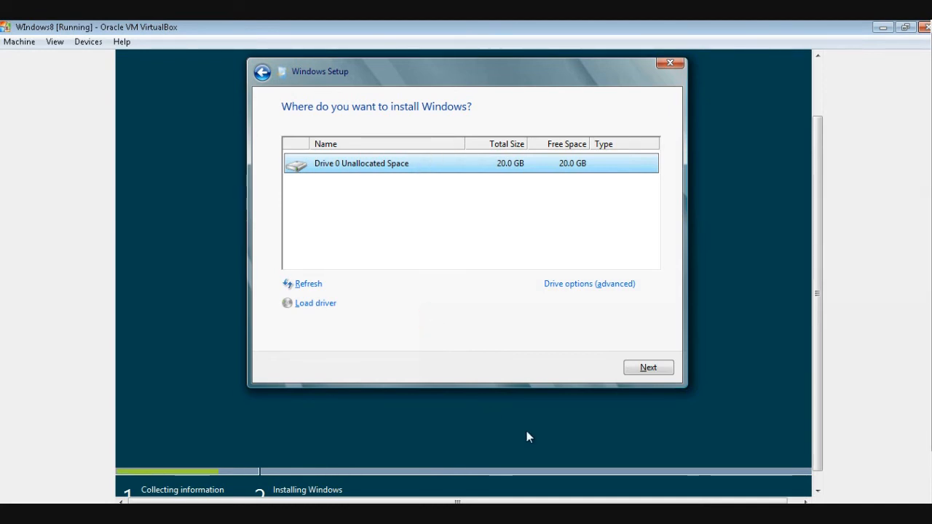
left_click(664, 363)
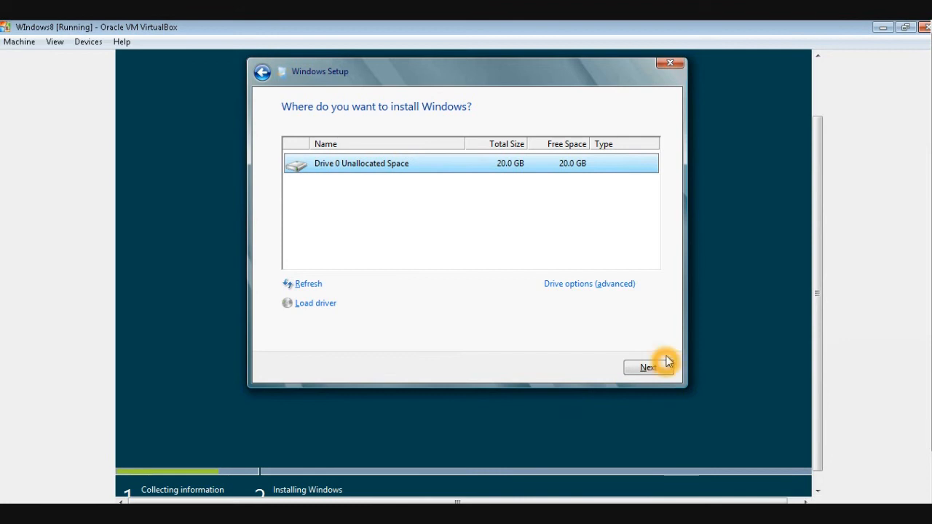
left_click(665, 363)
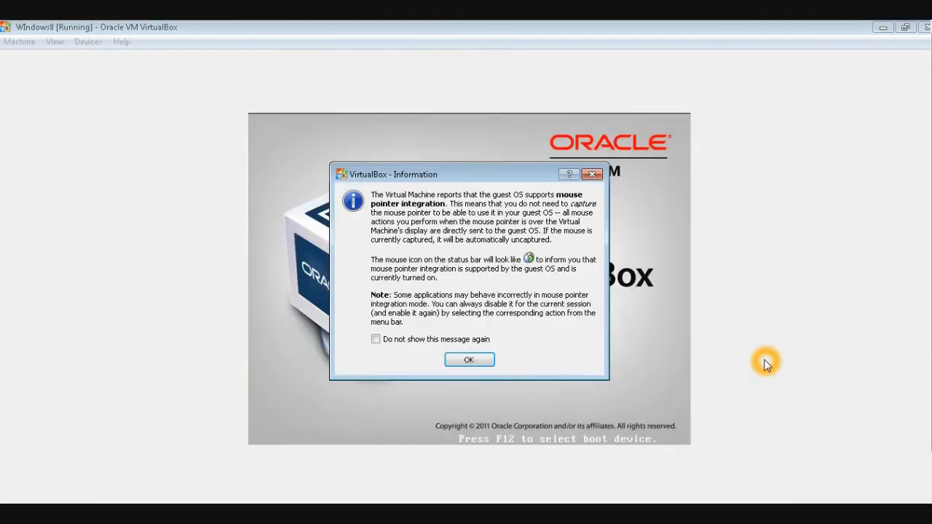
left_click(476, 358)
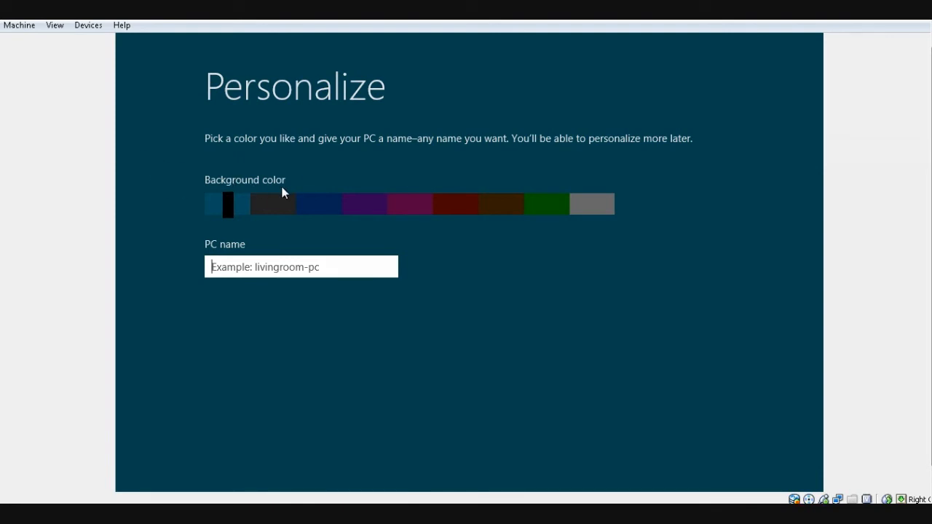
Try several background colors on the Personalize page and settle on dark gray.
left_click(275, 211)
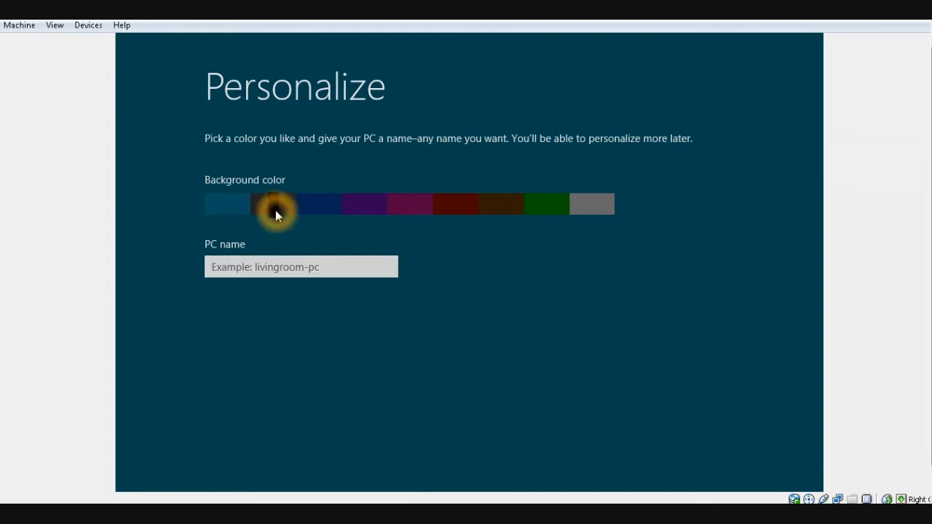
left_click(338, 207)
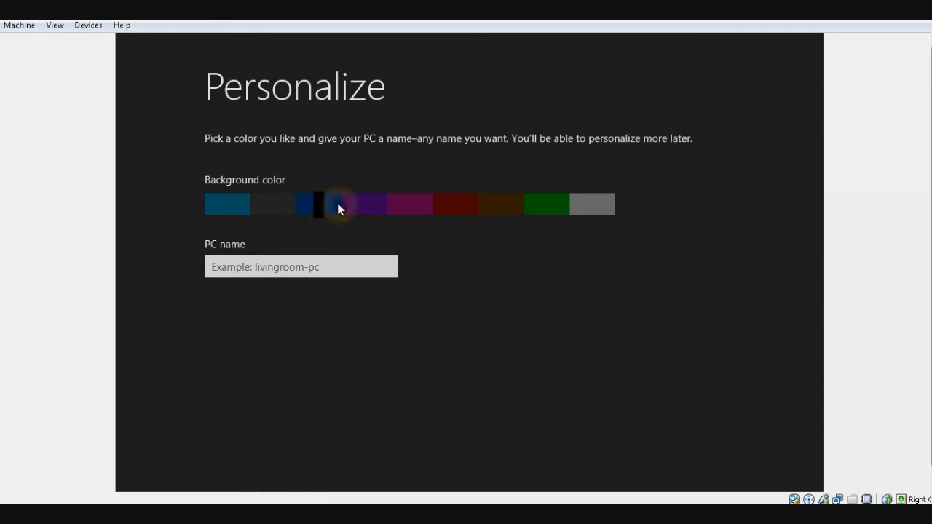
left_click(478, 206)
left_click(568, 205)
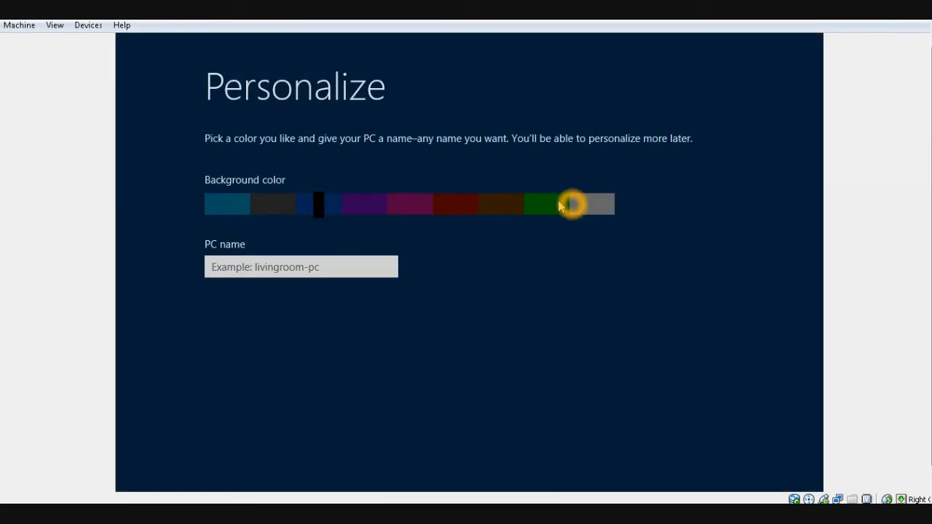
left_click(265, 200)
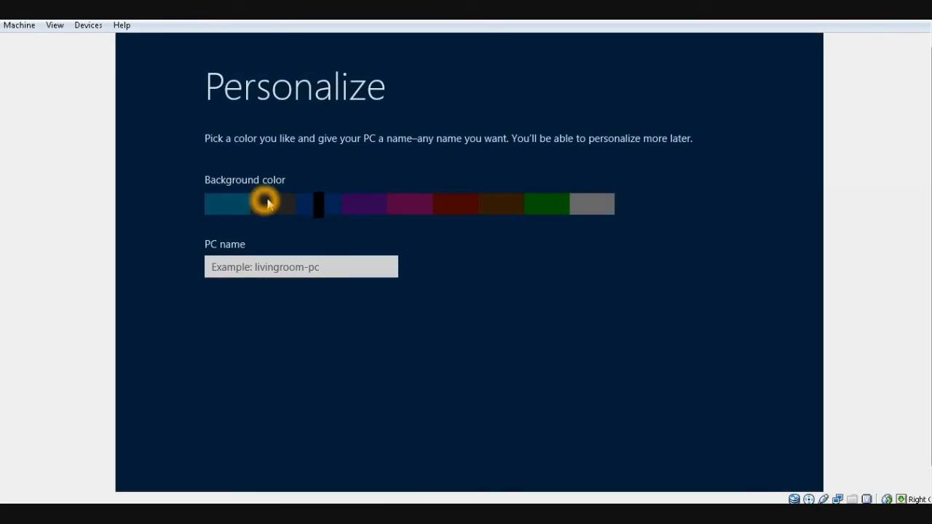
left_click(271, 225)
left_click(275, 206)
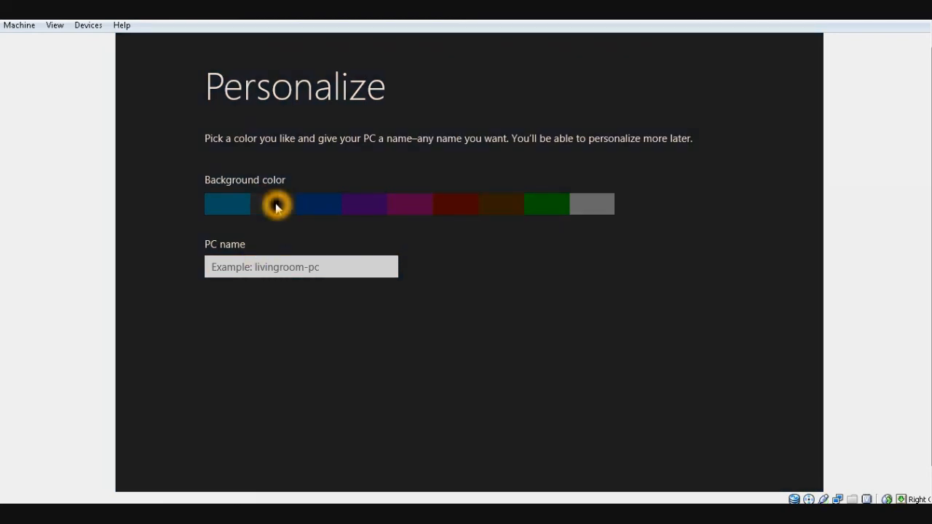
Name the PC "freedig" and accept the express settings.
left_click(249, 268)
type("freedig")
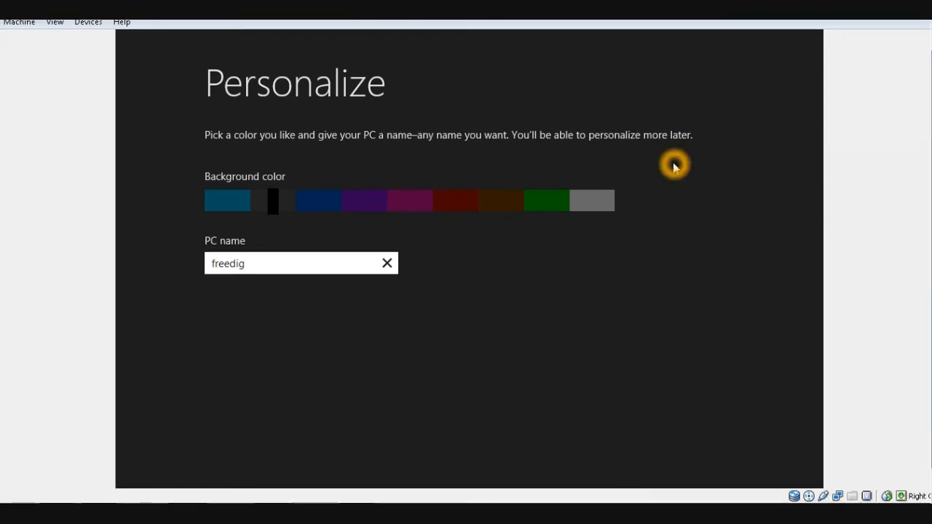
key("Return")
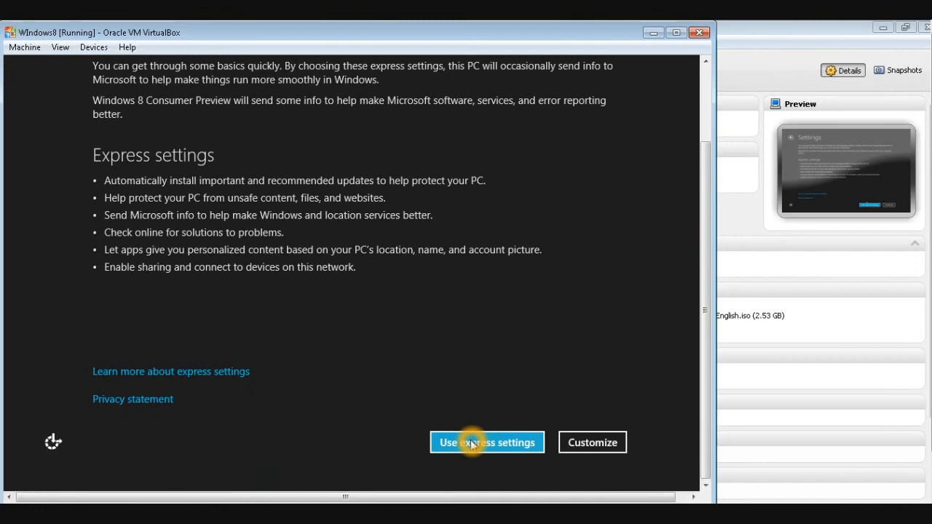
left_click(471, 444)
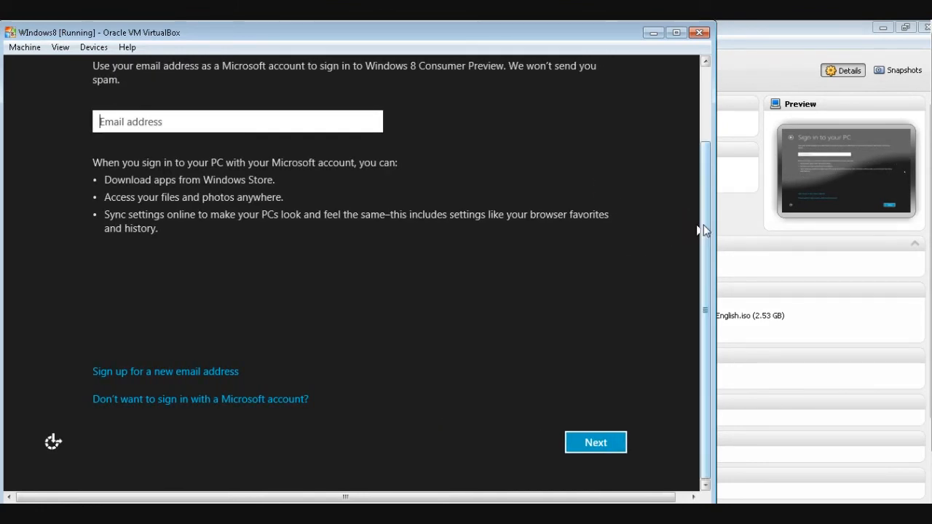
Decline signing in with a Microsoft account and choose a local account instead.
scroll(705, 175, "up", 3)
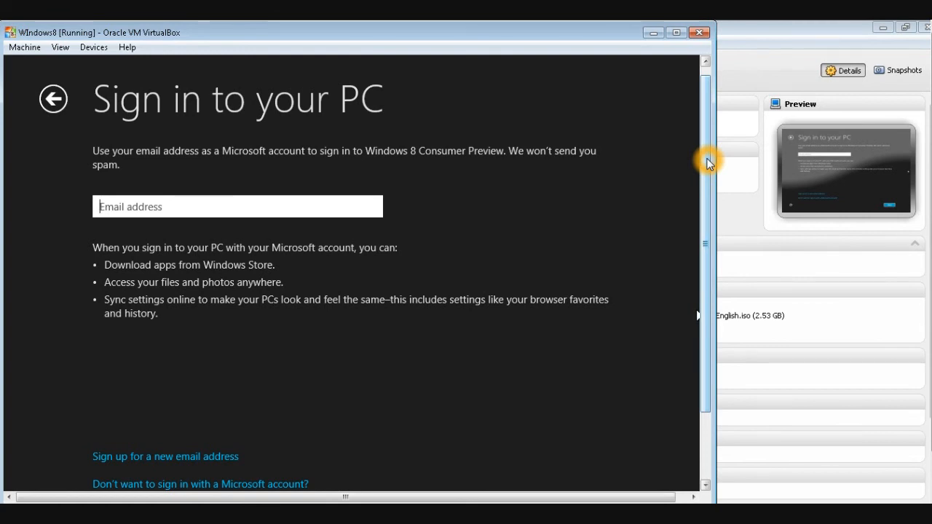
left_click_drag(709, 163, 709, 209)
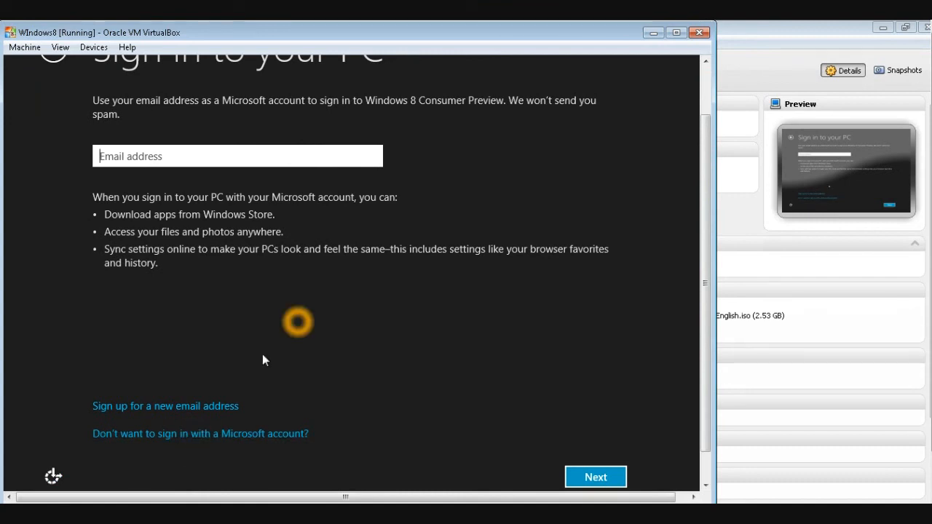
left_click(594, 476)
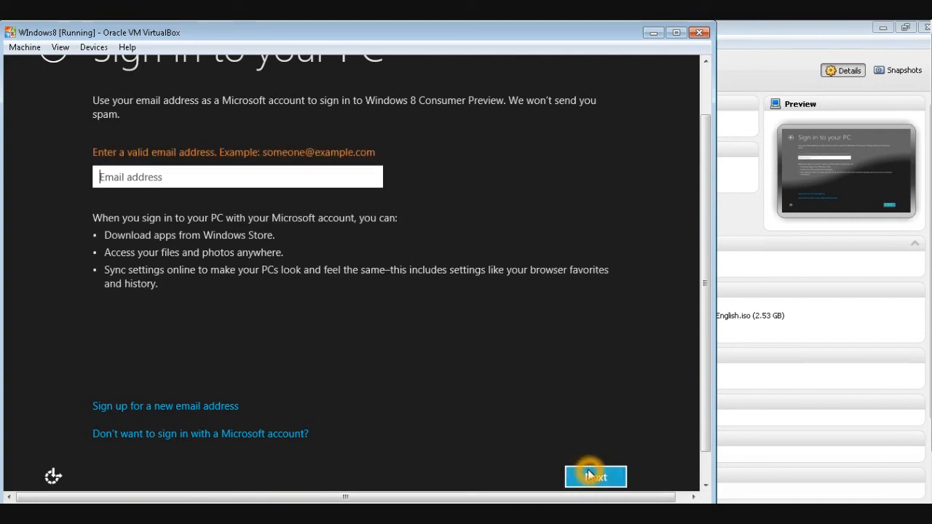
left_click(137, 437)
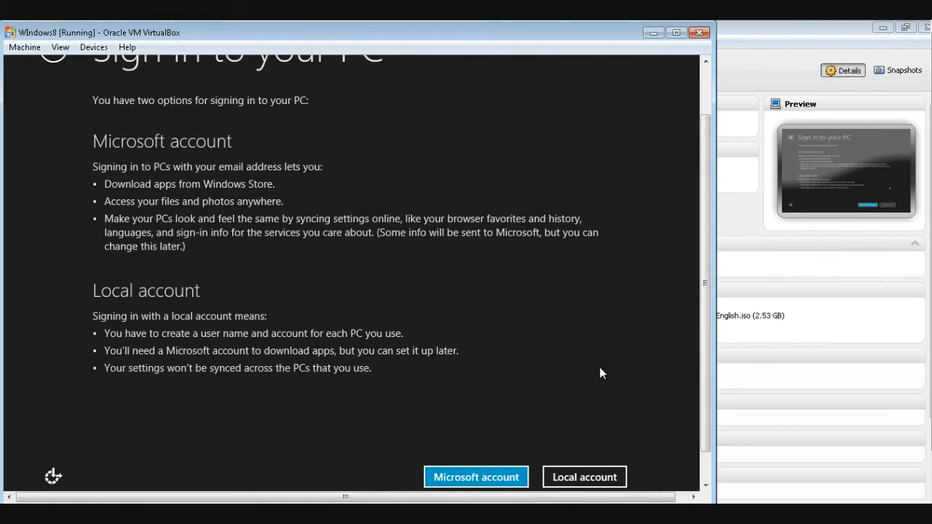
left_click(578, 476)
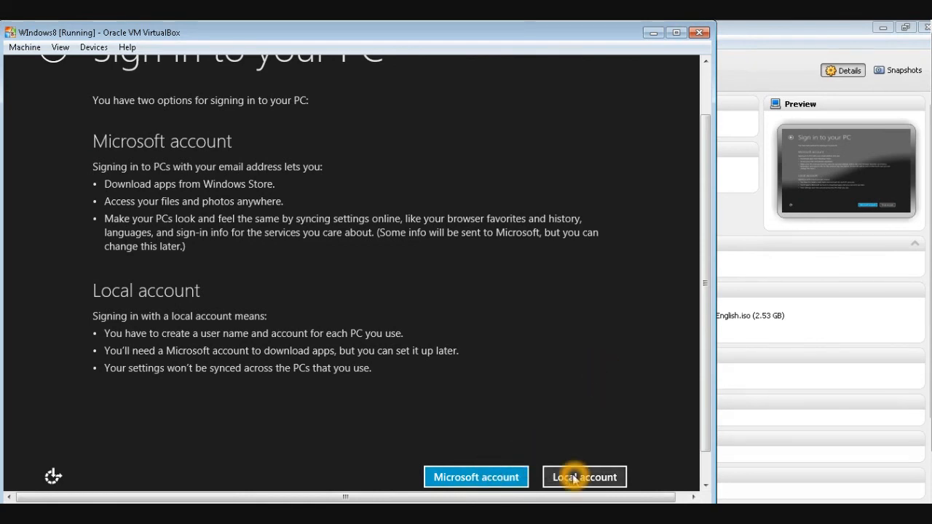
Enter "digger" as the user name of the local account and move on to the password field.
type("digger")
key("Tab")
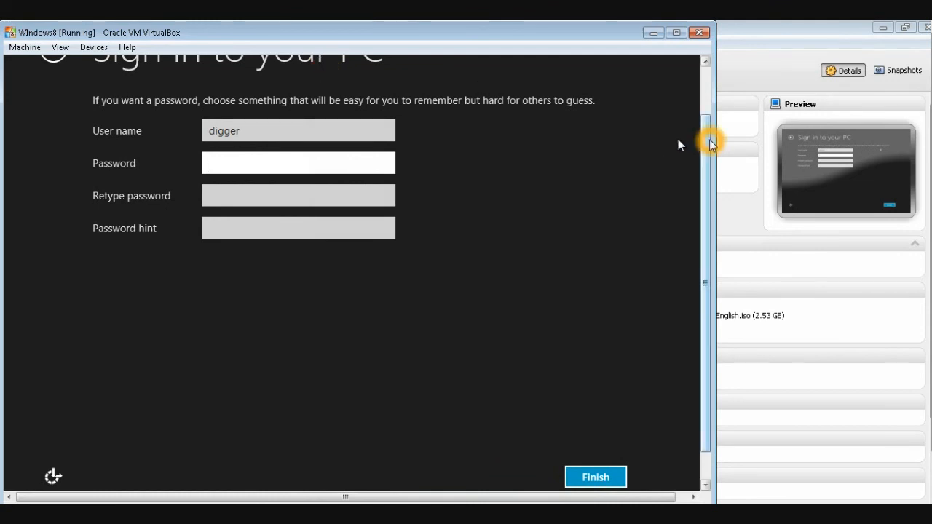
left_click_drag(710, 143, 708, 93)
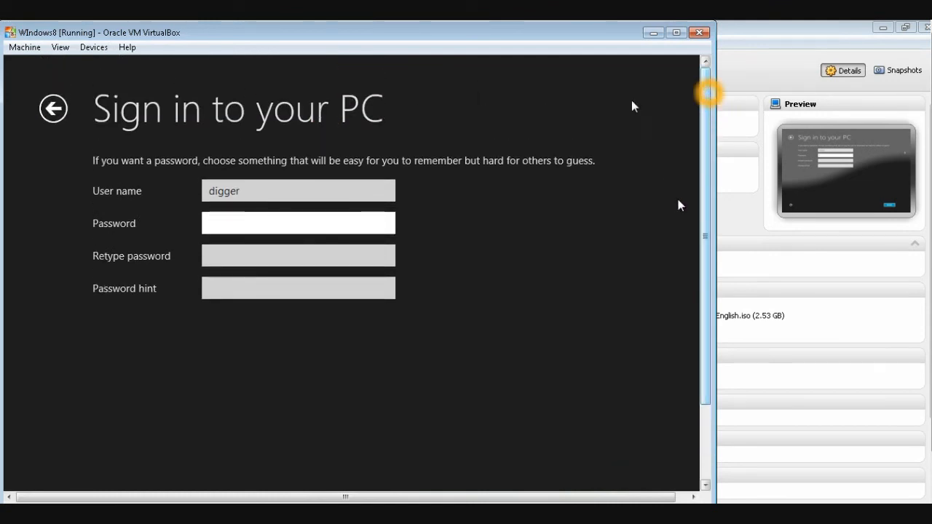
Enter and retype the local account's password, add a password hint, and finish the account setup.
left_click(276, 229)
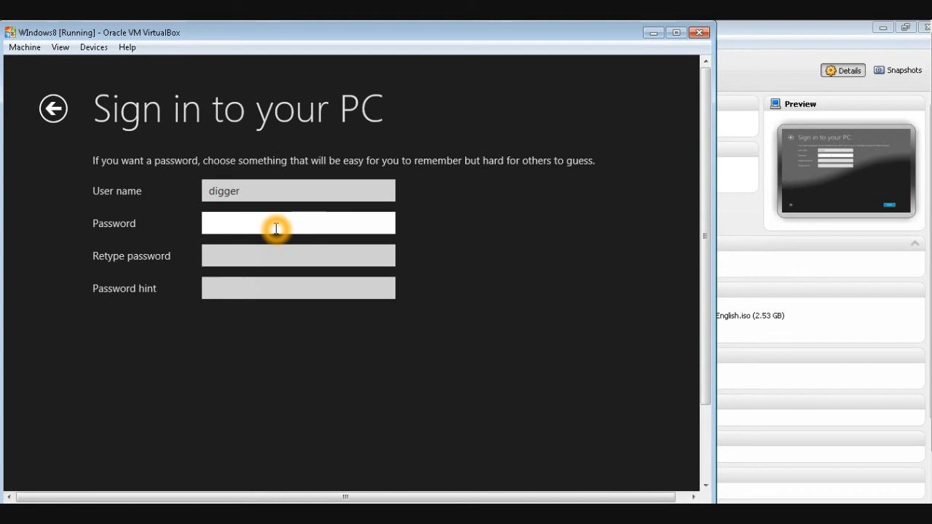
type("******")
key("Tab")
type("******")
key("Tab")
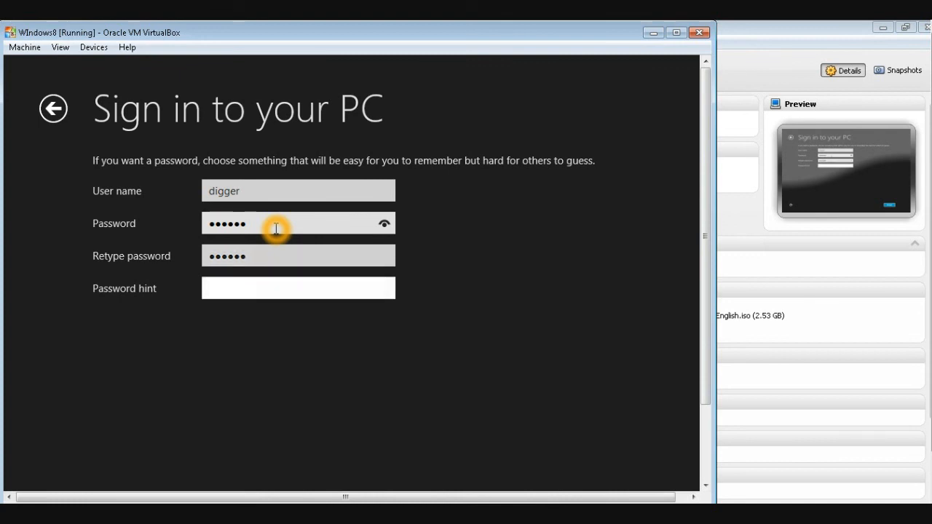
type("t")
left_click(596, 449)
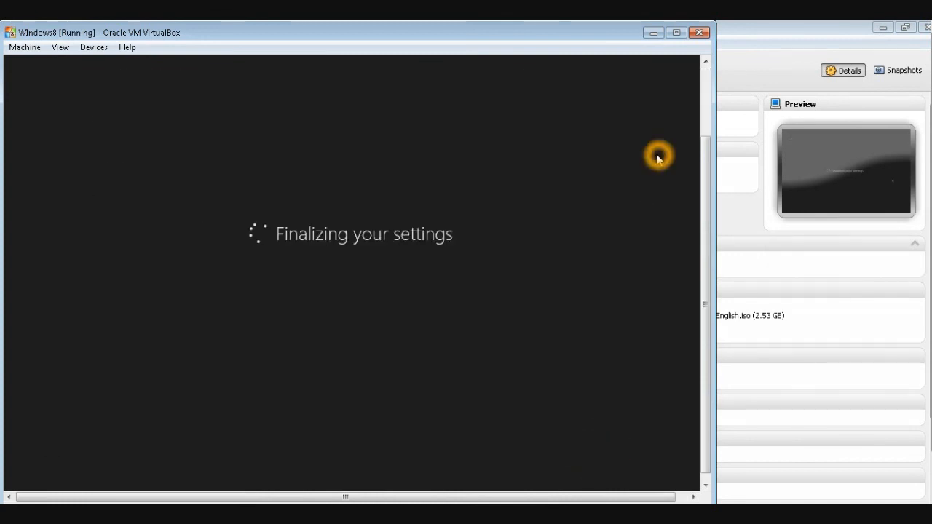
Maximize the virtual machine window while Windows finalizes the settings and signs in.
left_click(679, 32)
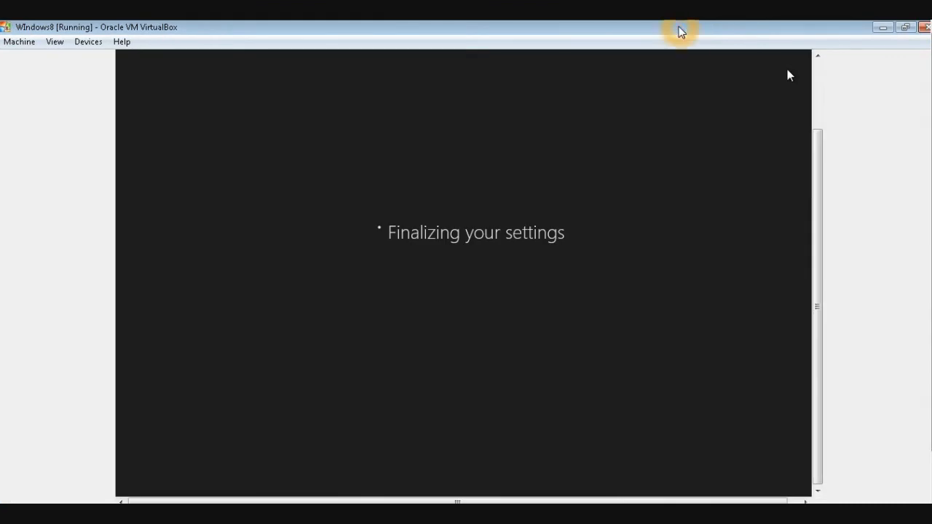
left_click(576, 270)
left_click(817, 279)
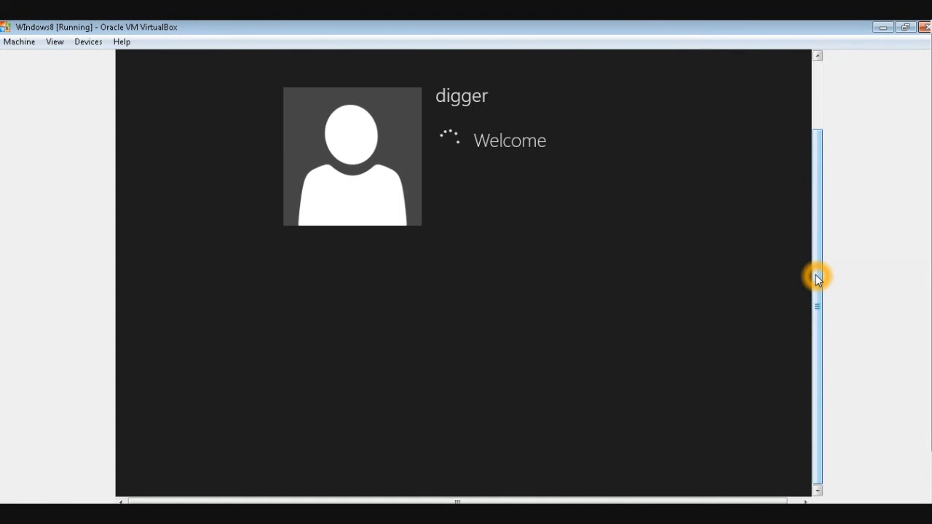
left_click_drag(816, 276, 819, 306)
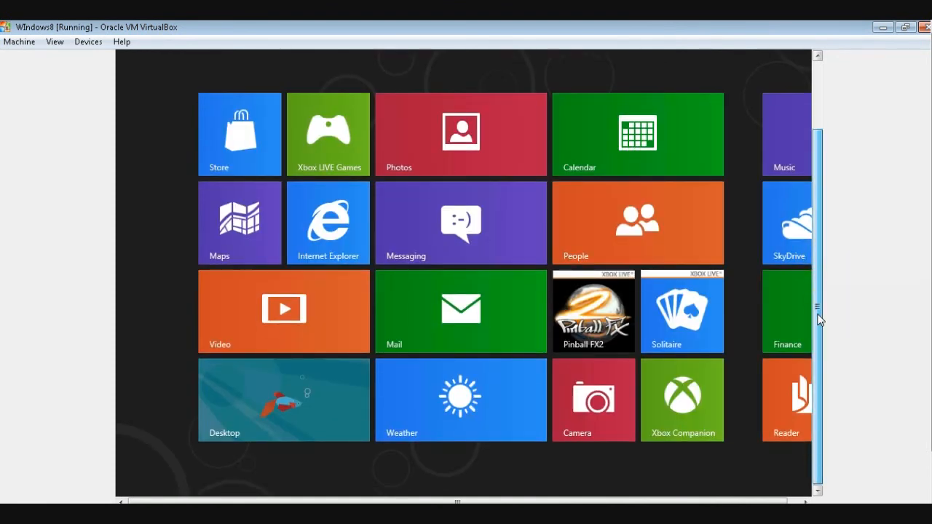
Look through the Start screen tiles up to the last group and return to the first one.
left_click_drag(819, 257, 820, 252)
left_click(744, 492)
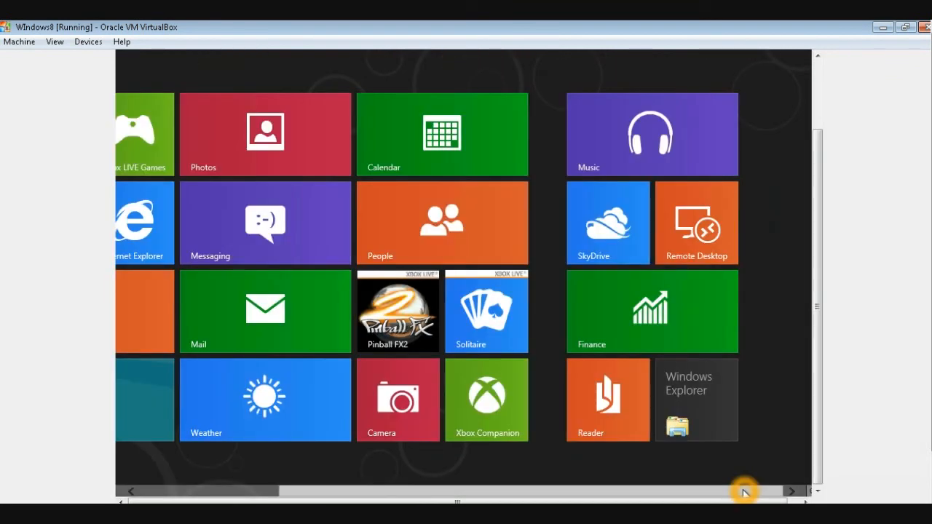
left_click_drag(744, 492, 284, 484)
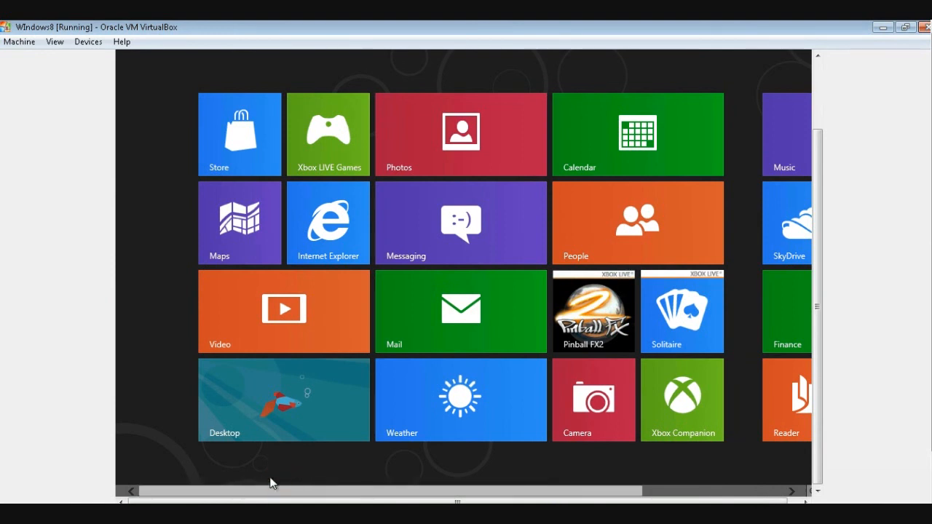
left_click(509, 229)
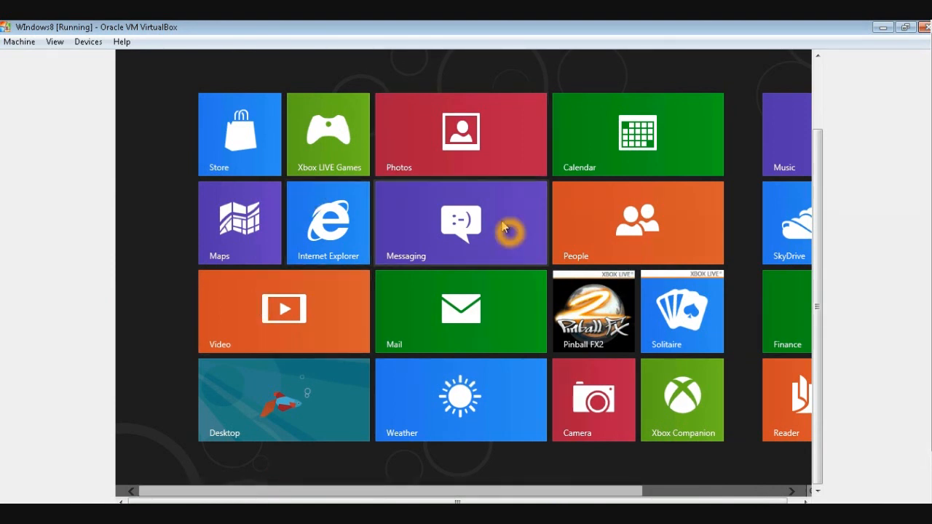
left_click(686, 156)
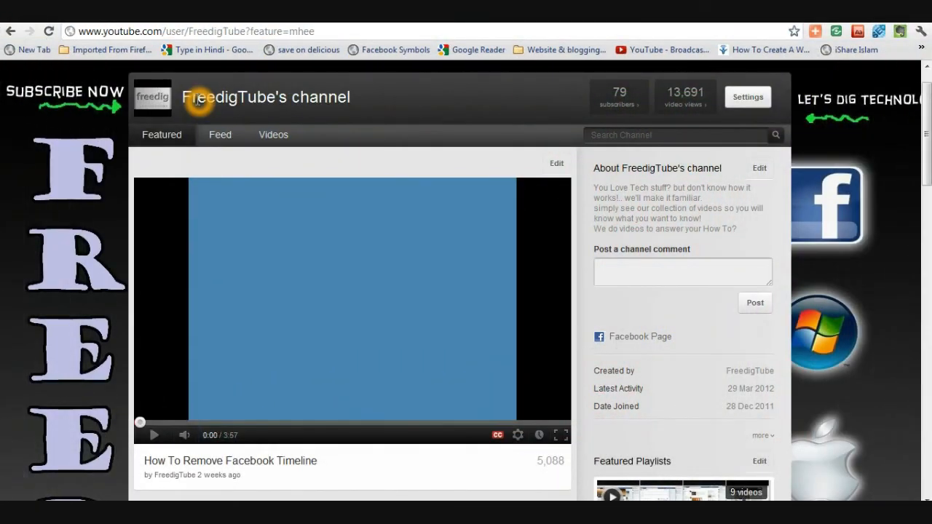